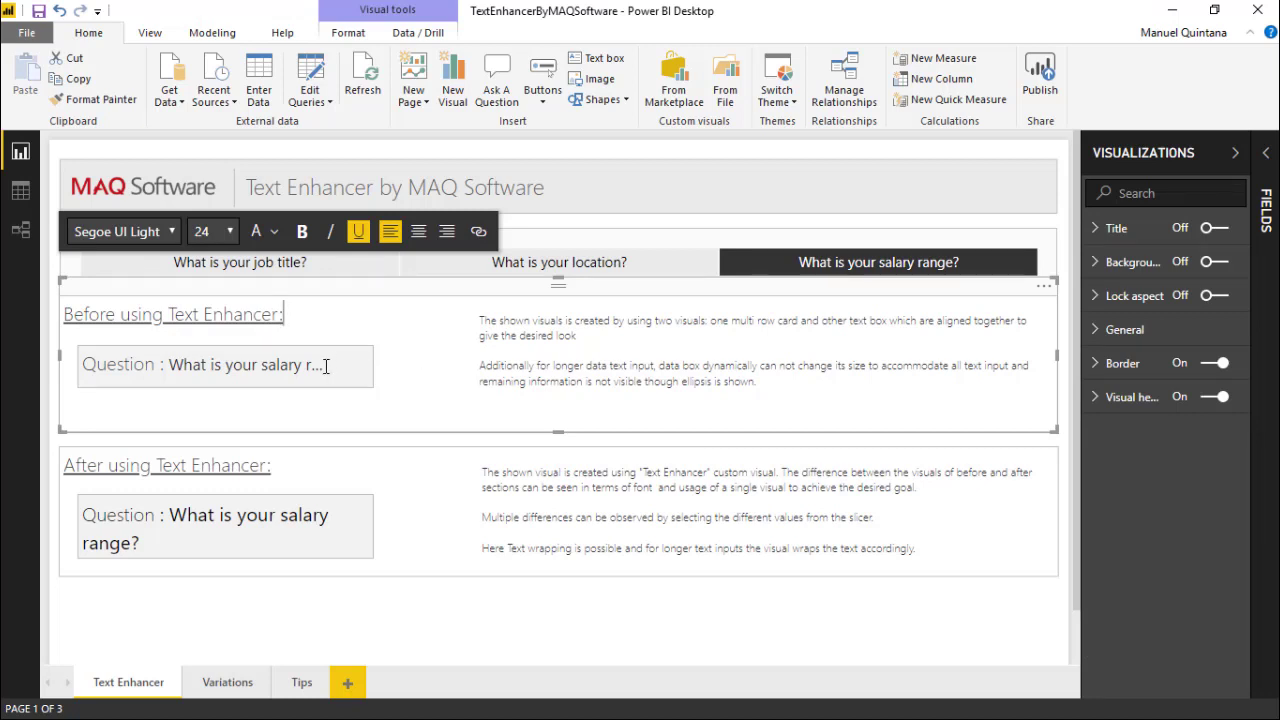
Step: Select the separate text box and card visual in the Before using Text Enhancer section to examine how the question line is built
left_click(153, 370)
left_click(143, 366)
left_click_drag(160, 365, 122, 360)
left_click(442, 412)
left_click(472, 448)
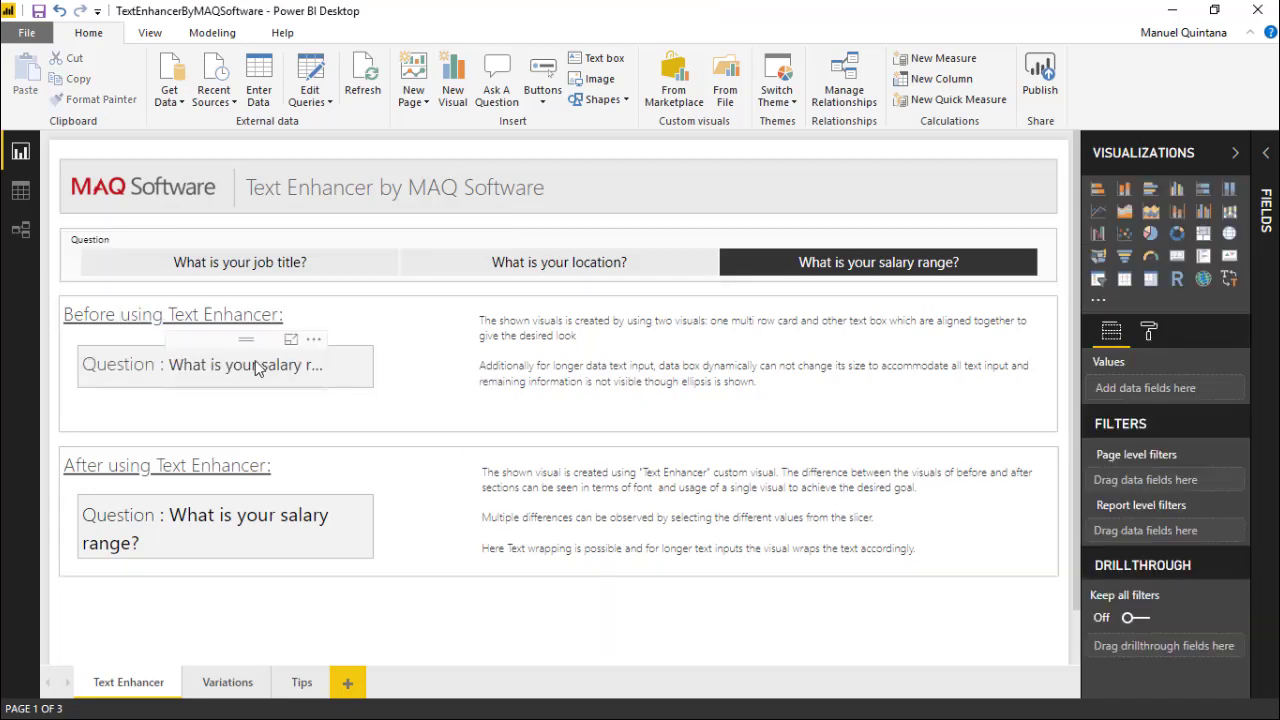
left_click(152, 368)
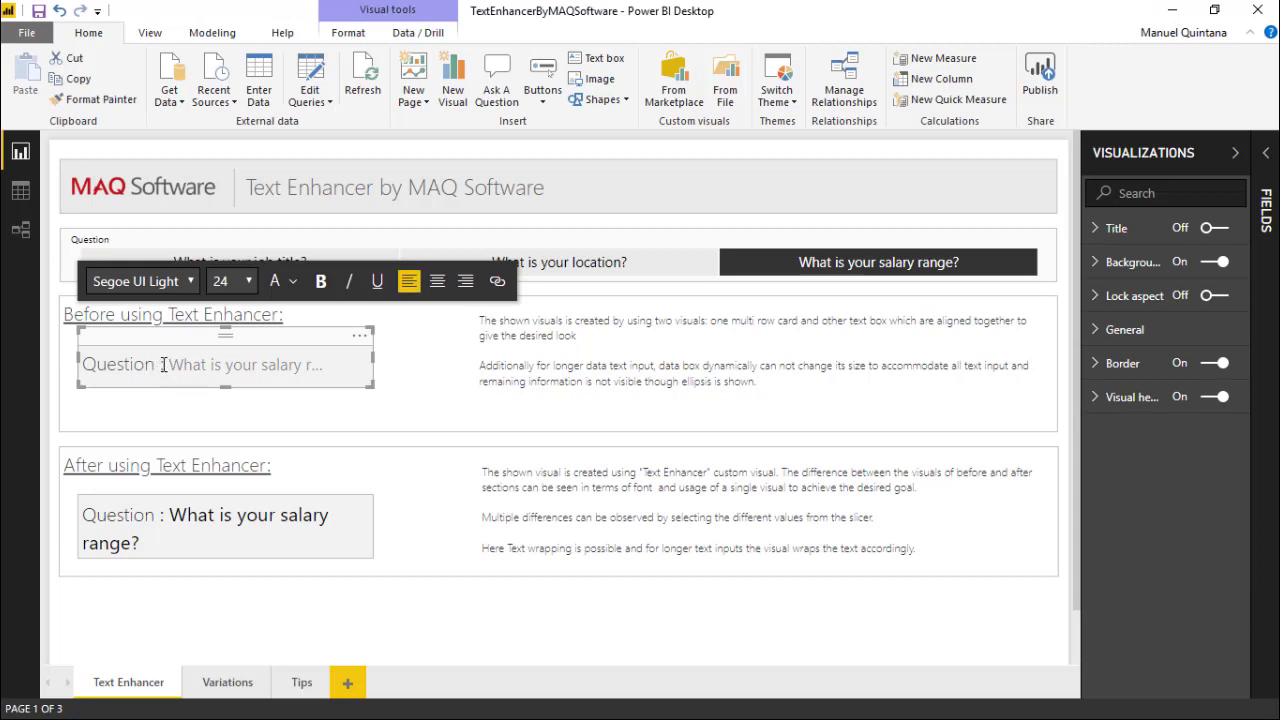
left_click_drag(164, 365, 91, 360)
left_click(88, 364)
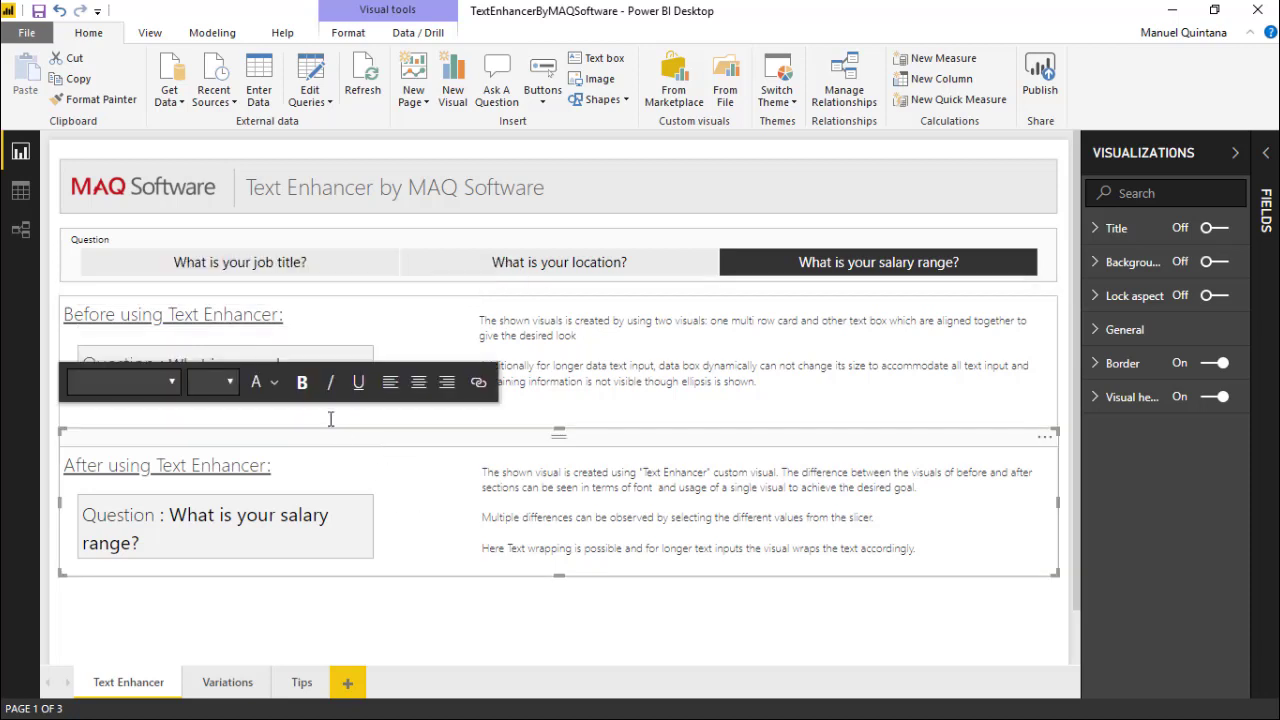
left_click(267, 340)
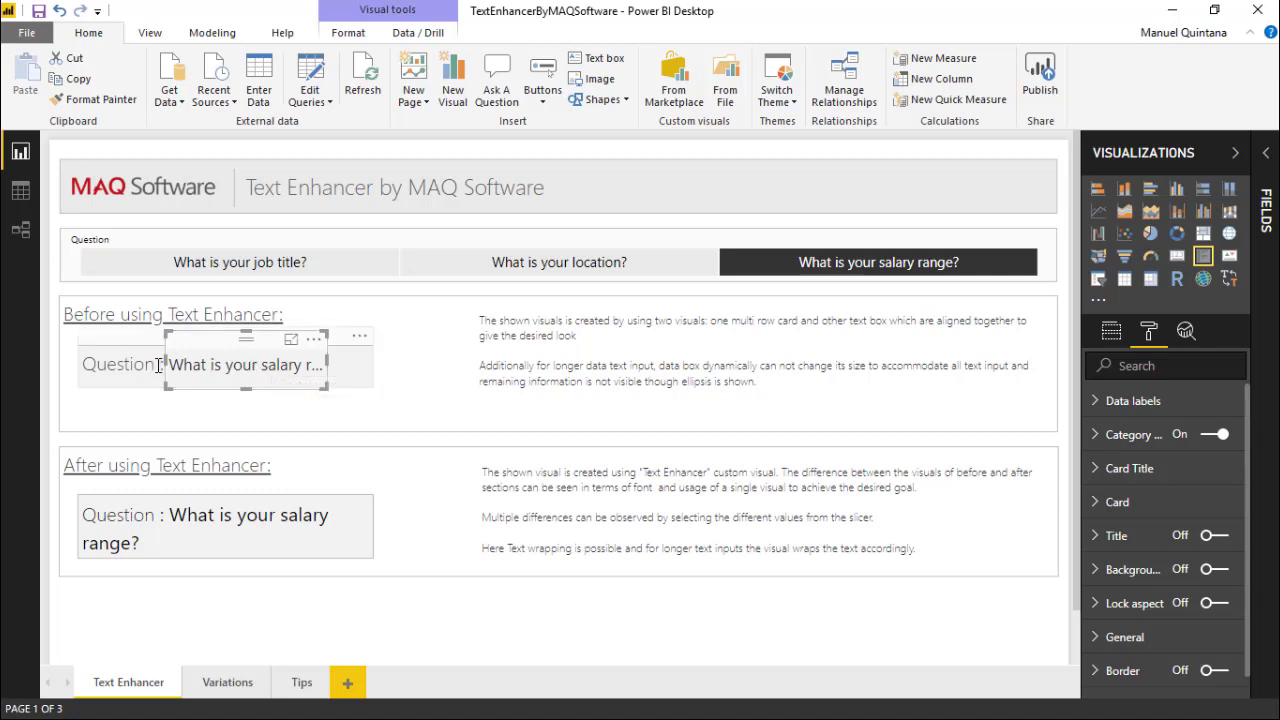
Step: Switch the Question slicer through location, job title, location and salary range to compare the Before and After visuals
left_click(449, 271)
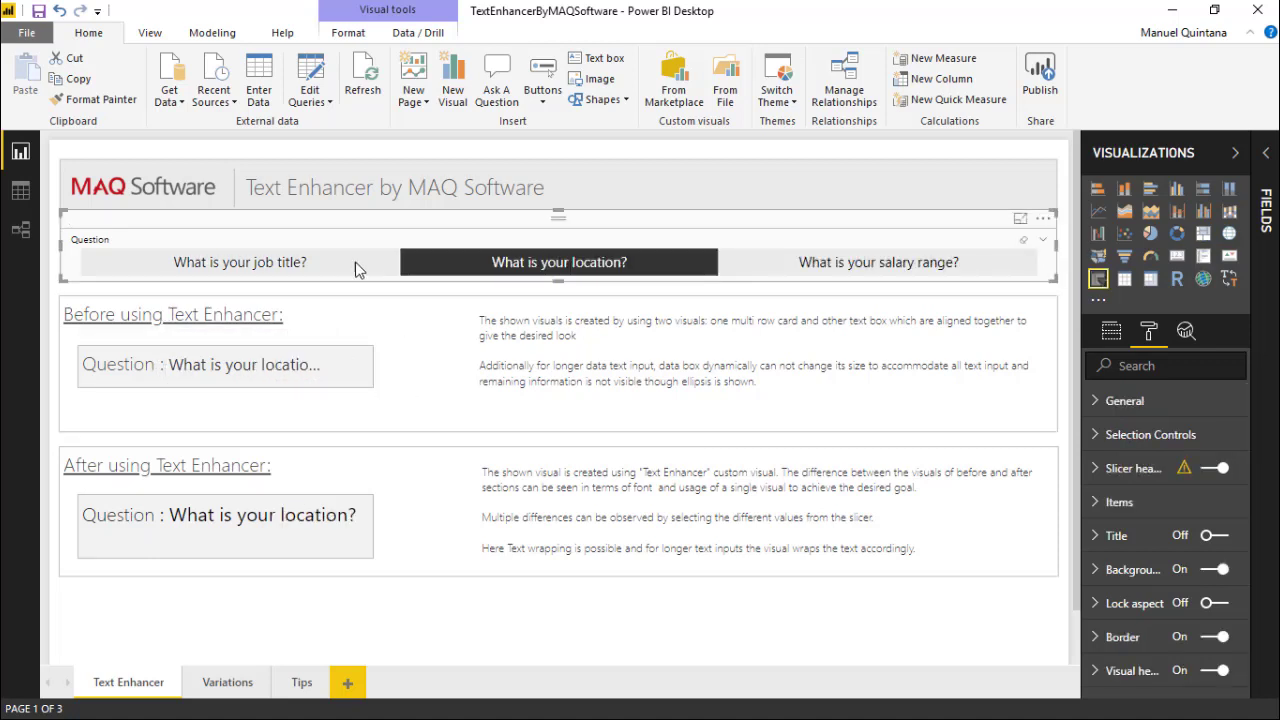
left_click(328, 262)
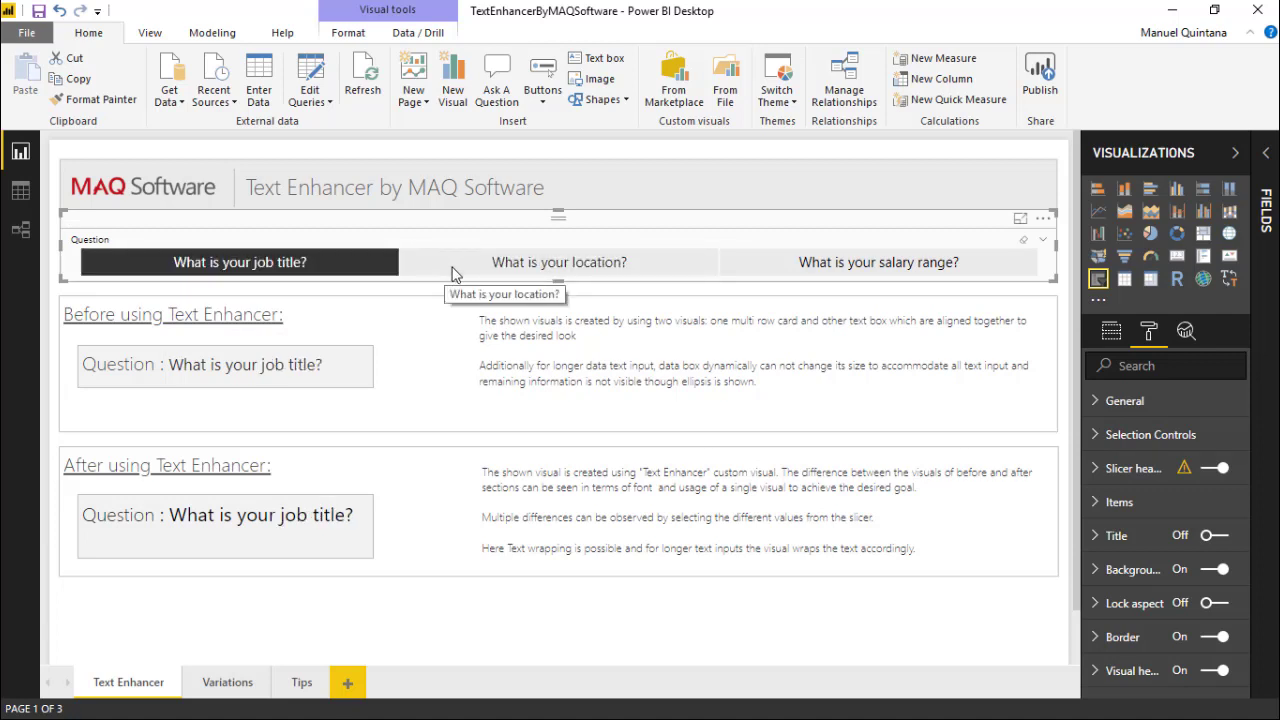
left_click(506, 268)
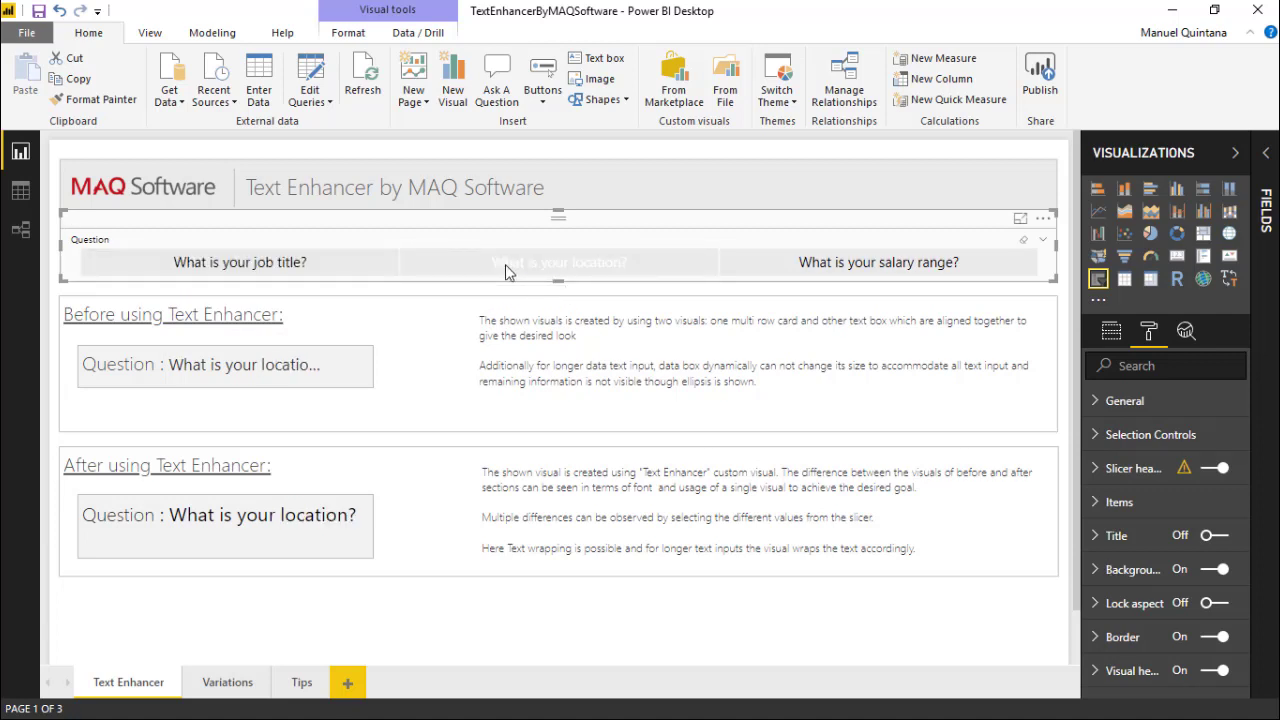
left_click(831, 268)
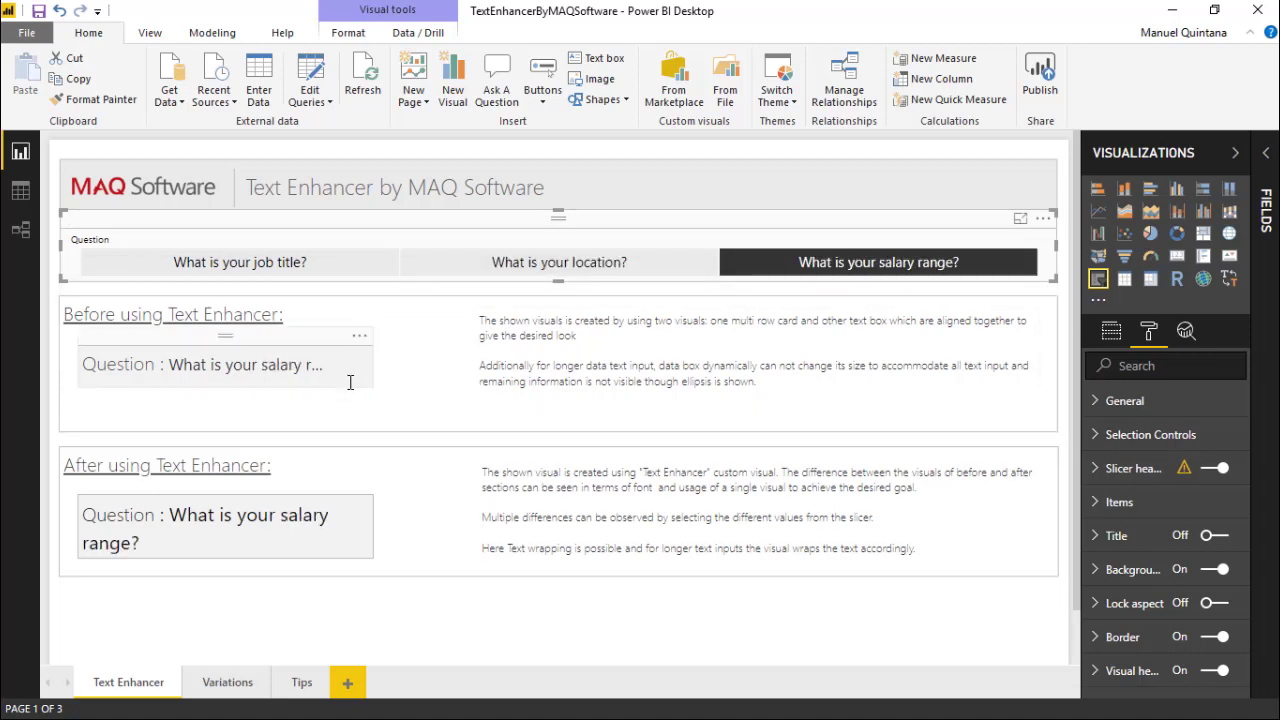
Step: Clear the Question slicer's selection and extend the lower edge of the After using Text Enhancer visual slightly downward
left_click(268, 510)
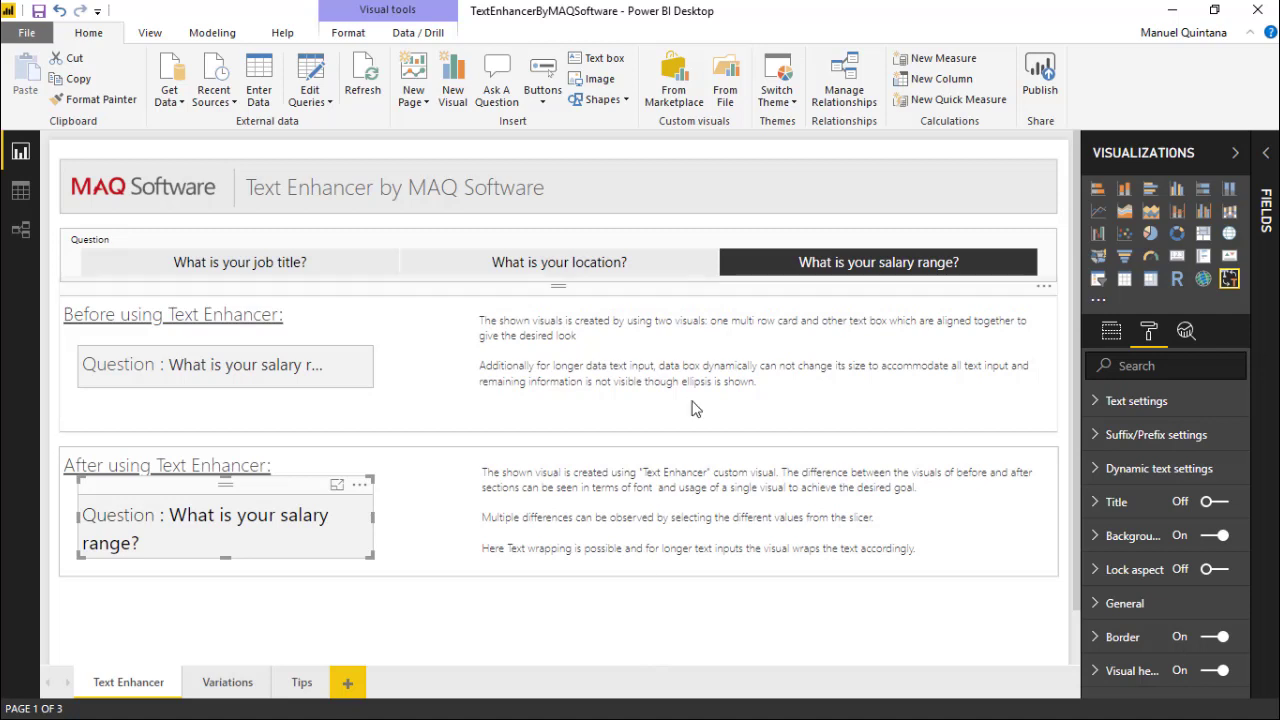
left_click(878, 262)
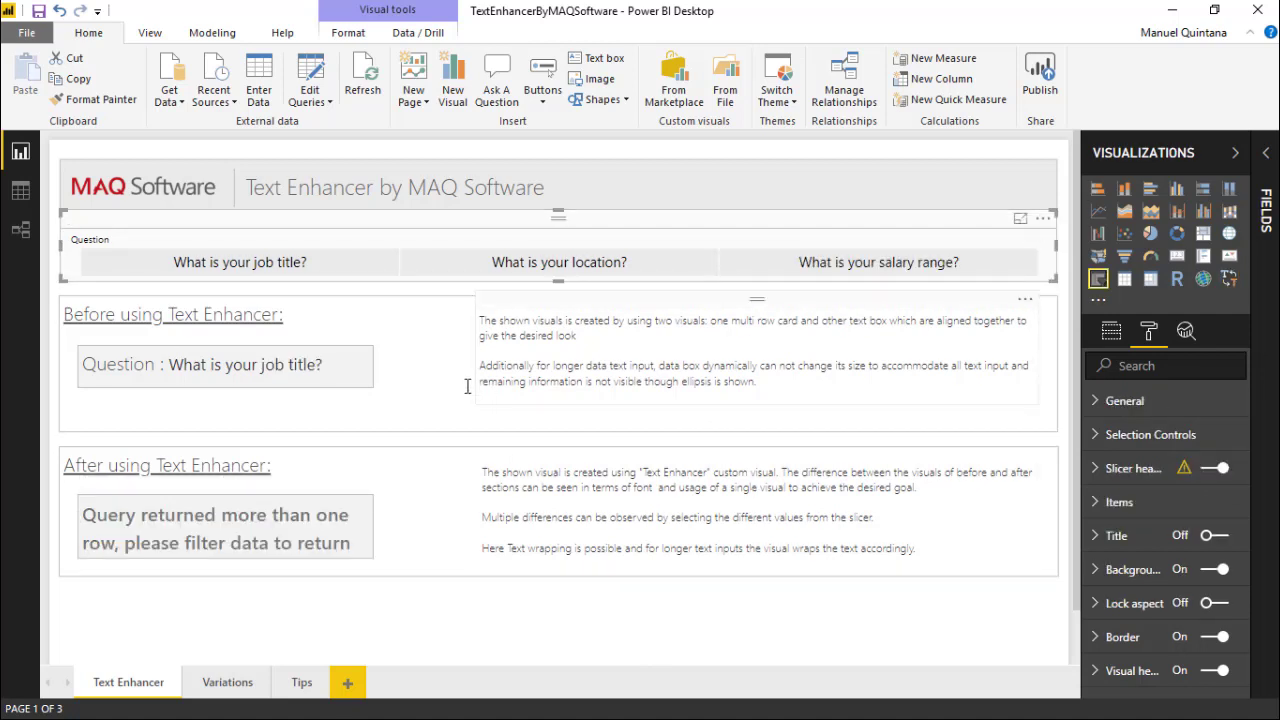
left_click(234, 551)
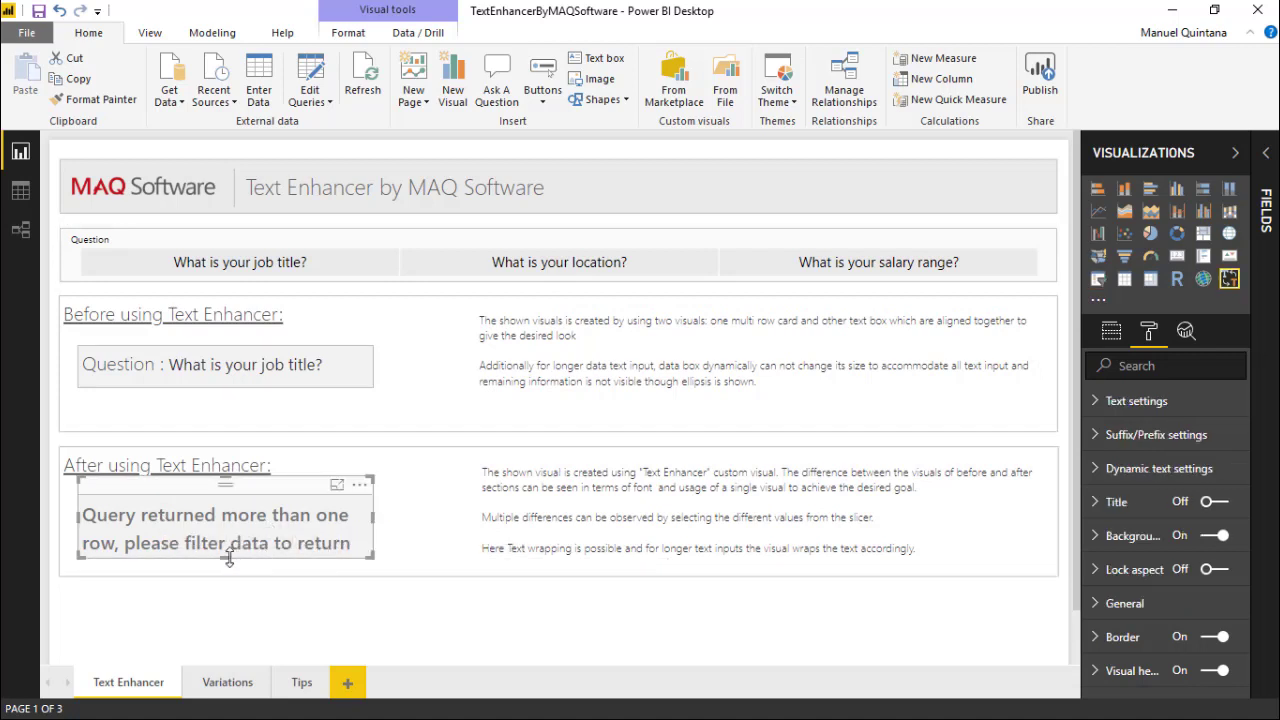
mouse_move(234, 551)
left_mouse_down()
mouse_move(226, 592)
mouse_move(224, 560)
left_mouse_up()
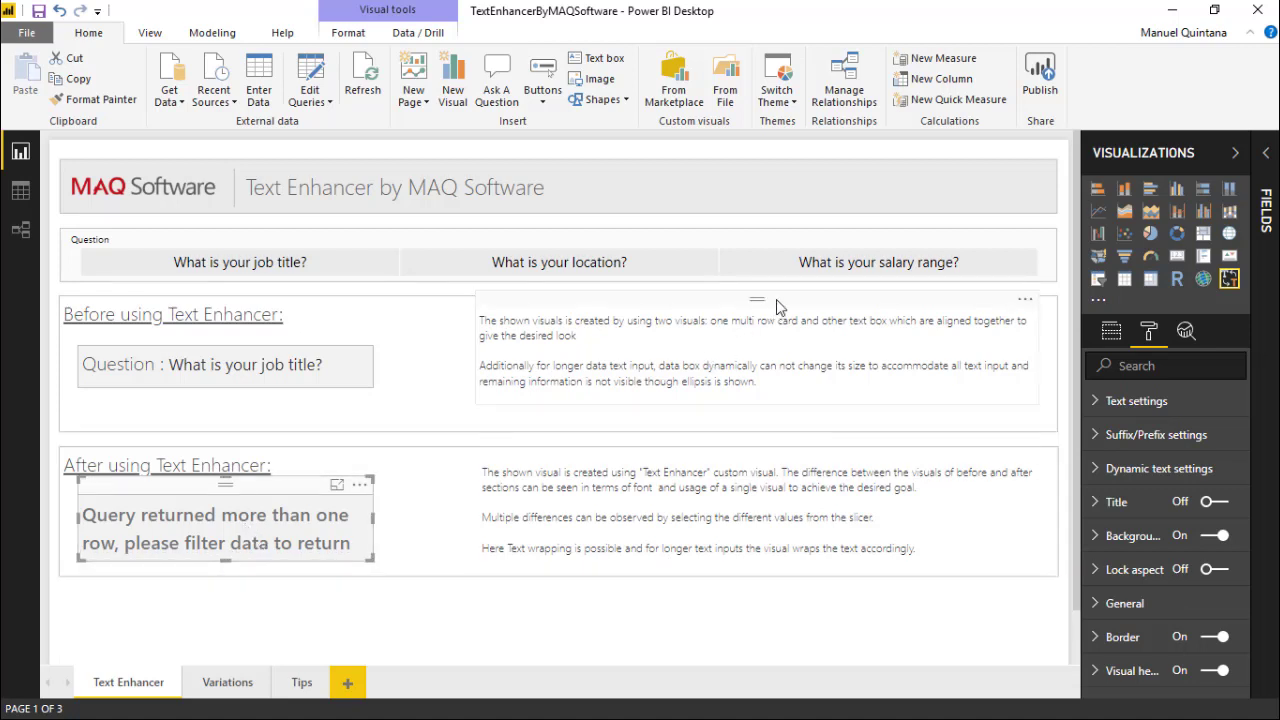
Step: Filter the Question slicer by salary range, location and again salary range, and show the slicer's assigned field
left_click(798, 263)
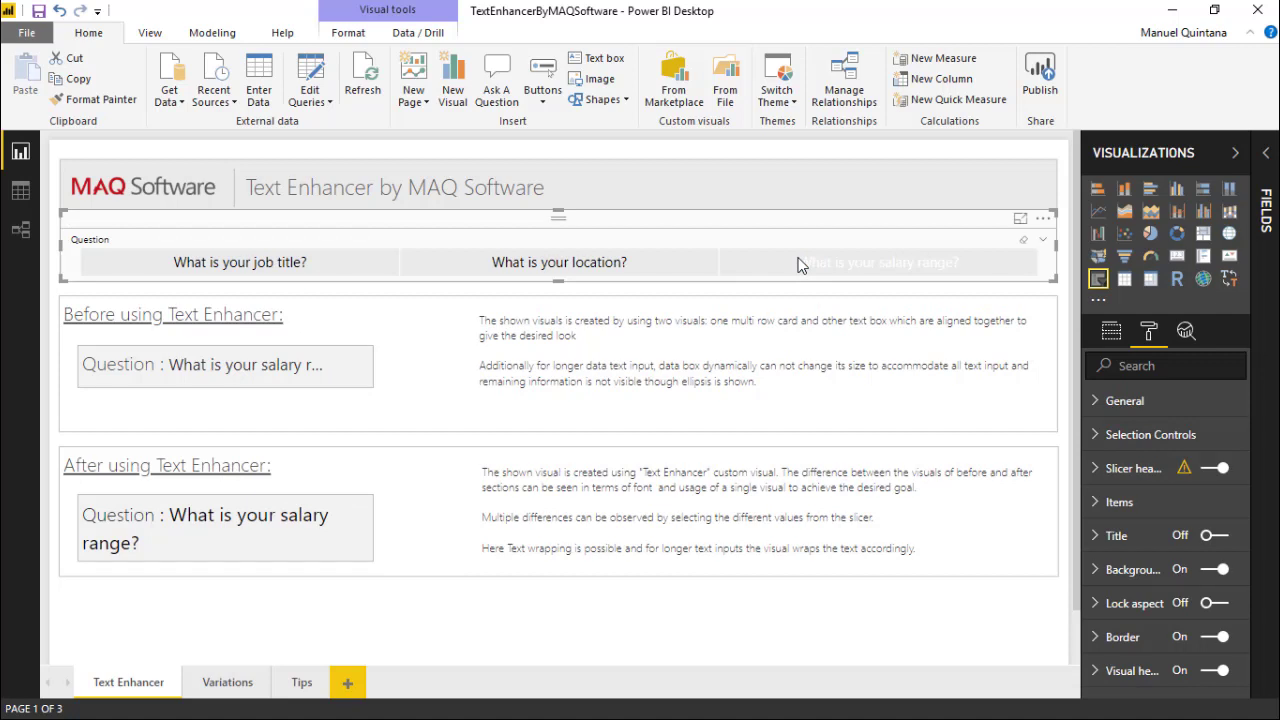
left_click(626, 255)
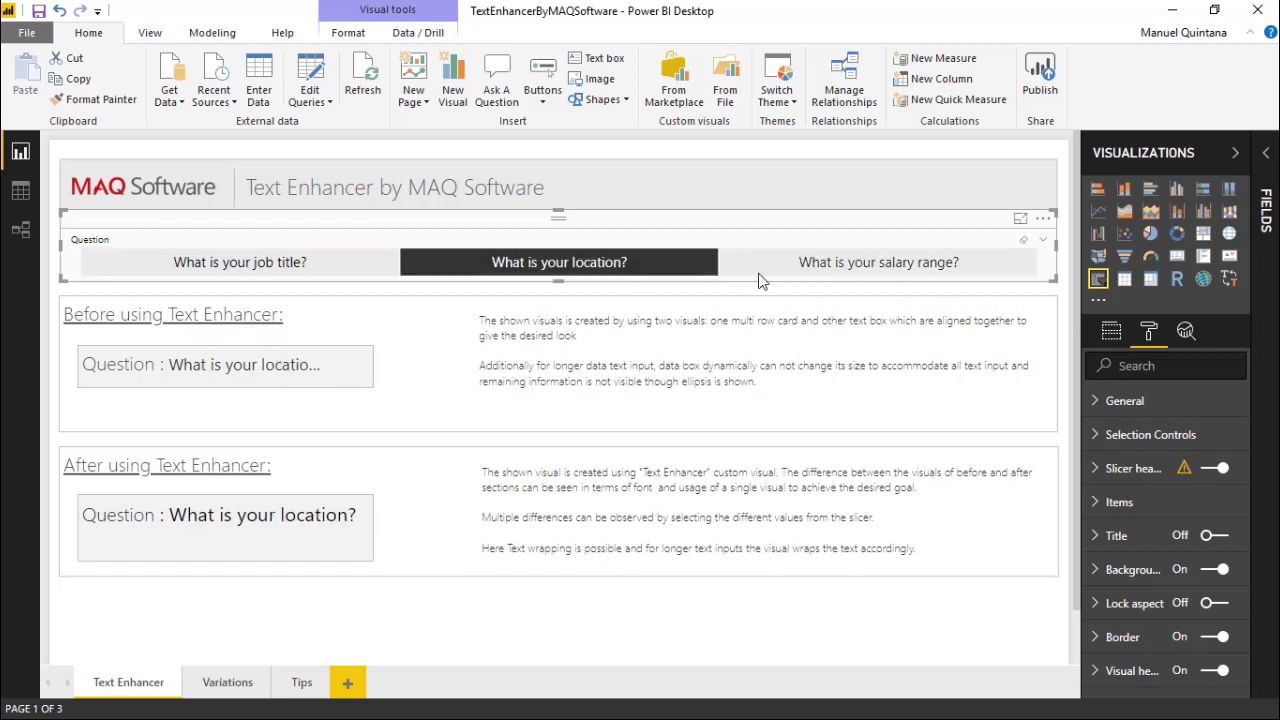
left_click(791, 276)
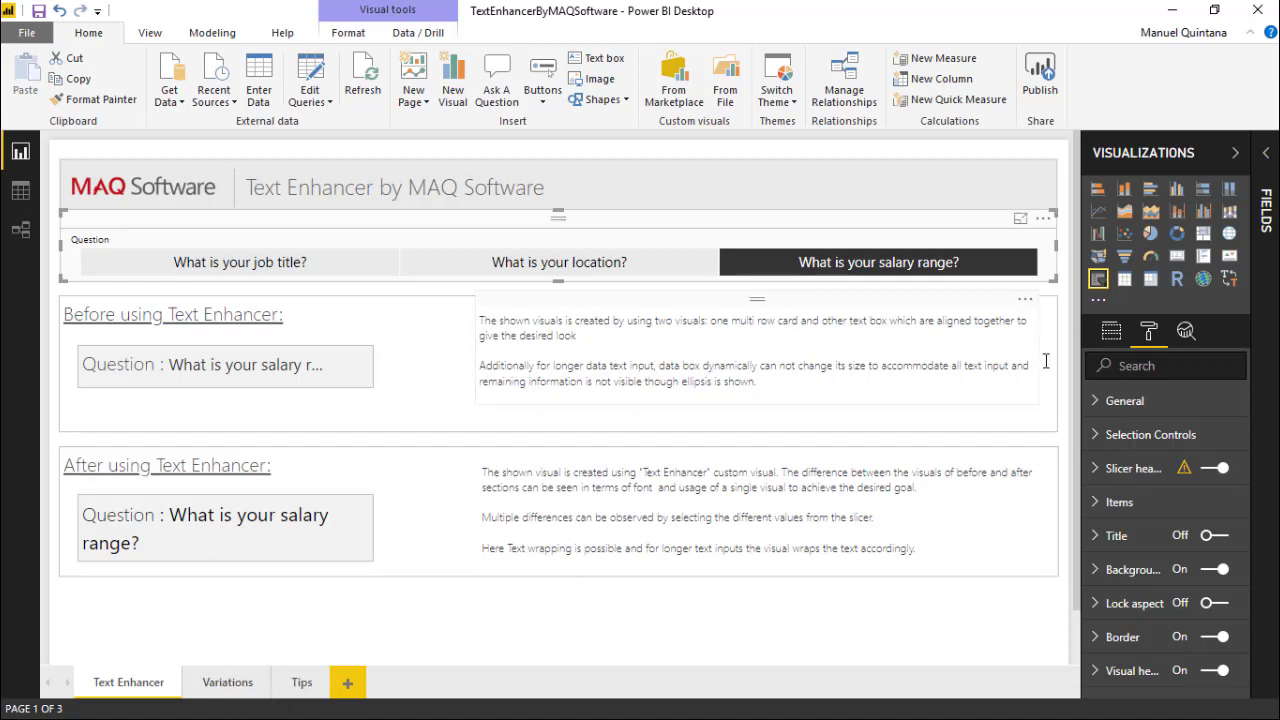
left_click(1107, 342)
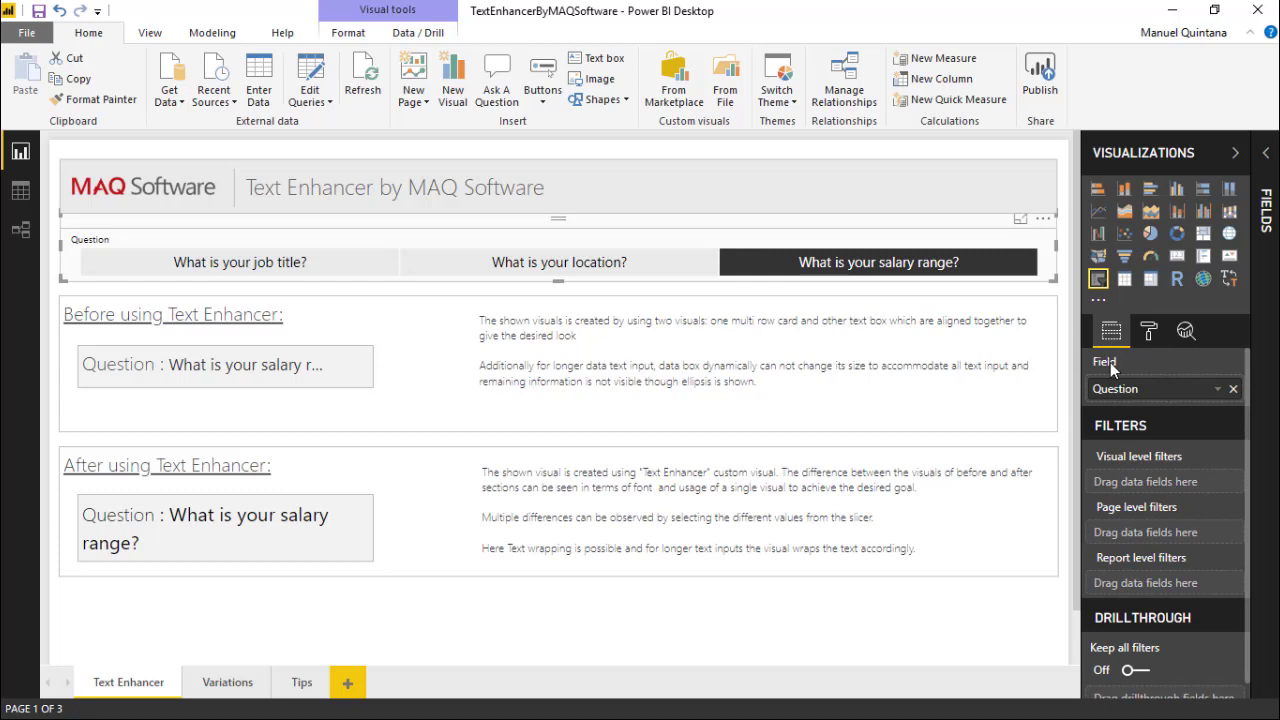
Step: Open the Variations page, select the Italic sample under Font Styles and expand its Text settings formatting options
left_click(228, 684)
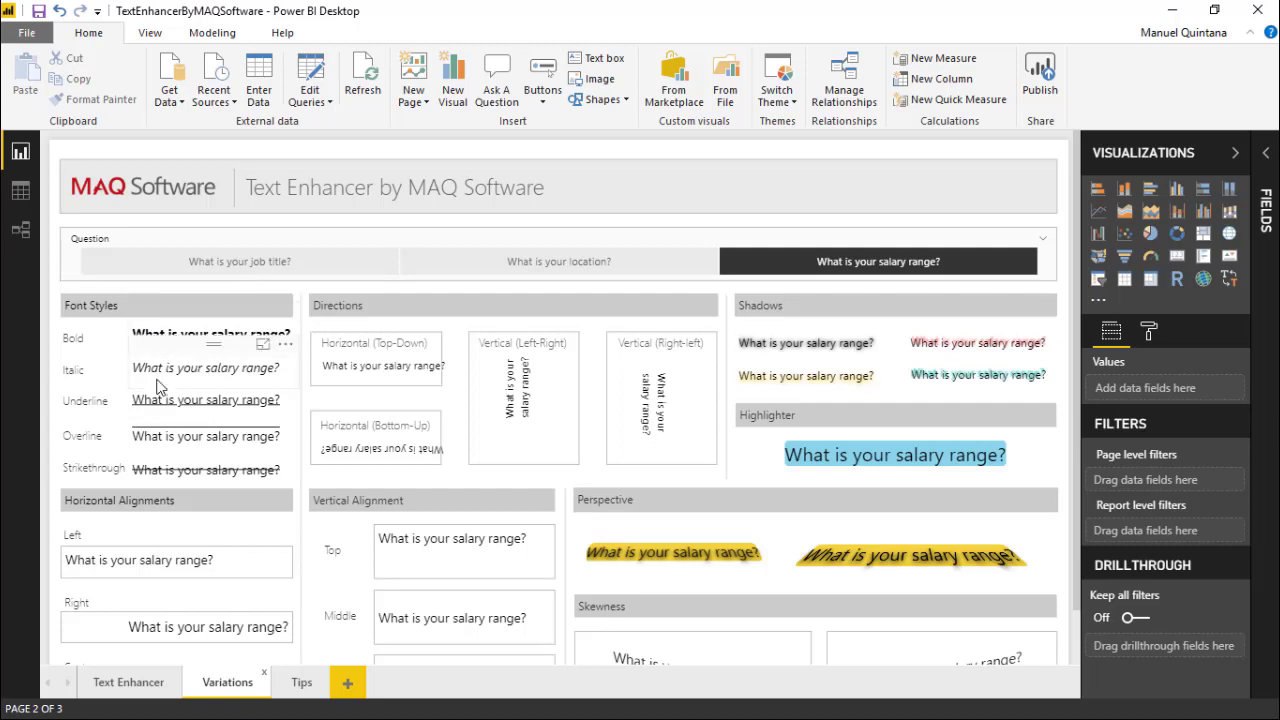
scroll(331, 484, "down", 1)
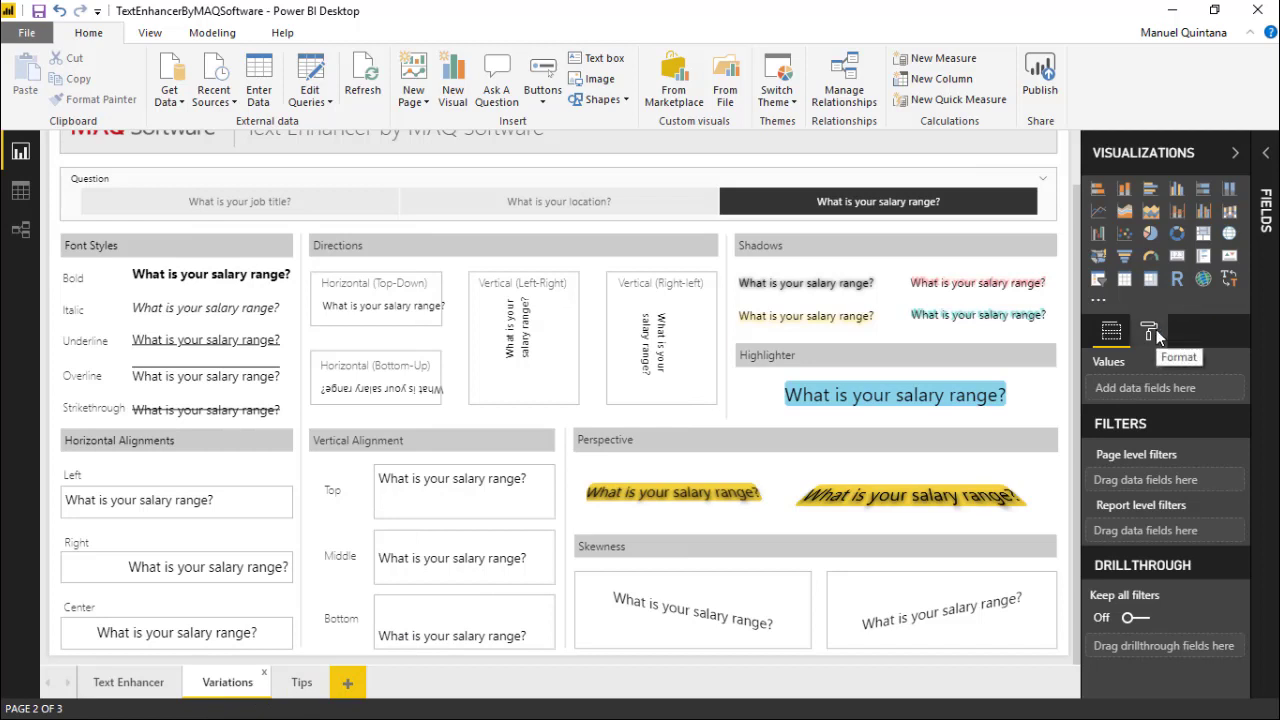
left_click(206, 292)
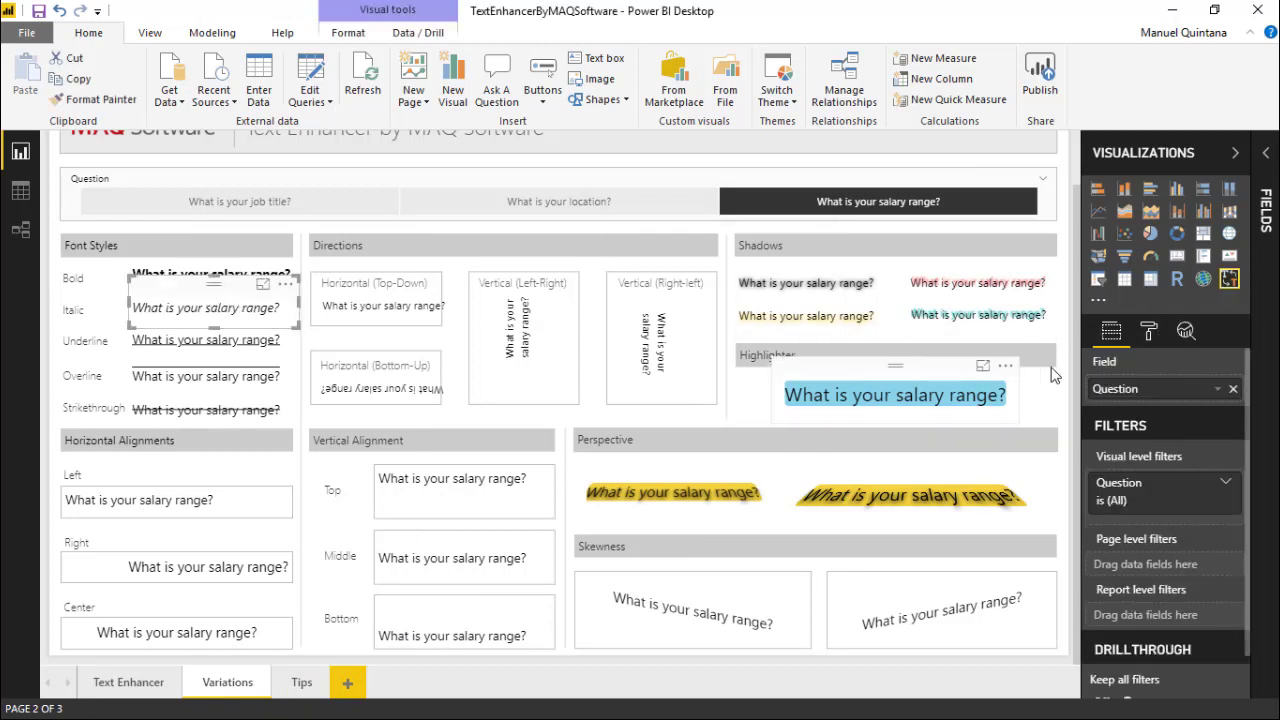
left_click(1148, 331)
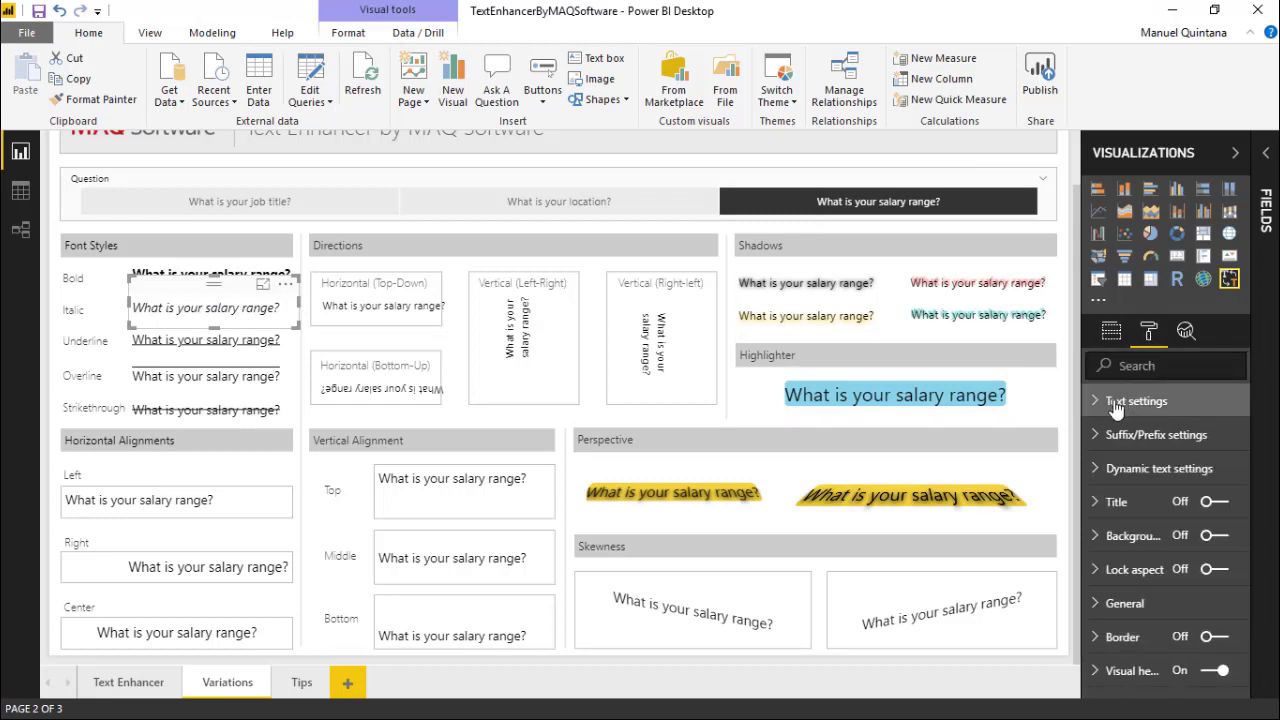
left_click(1118, 400)
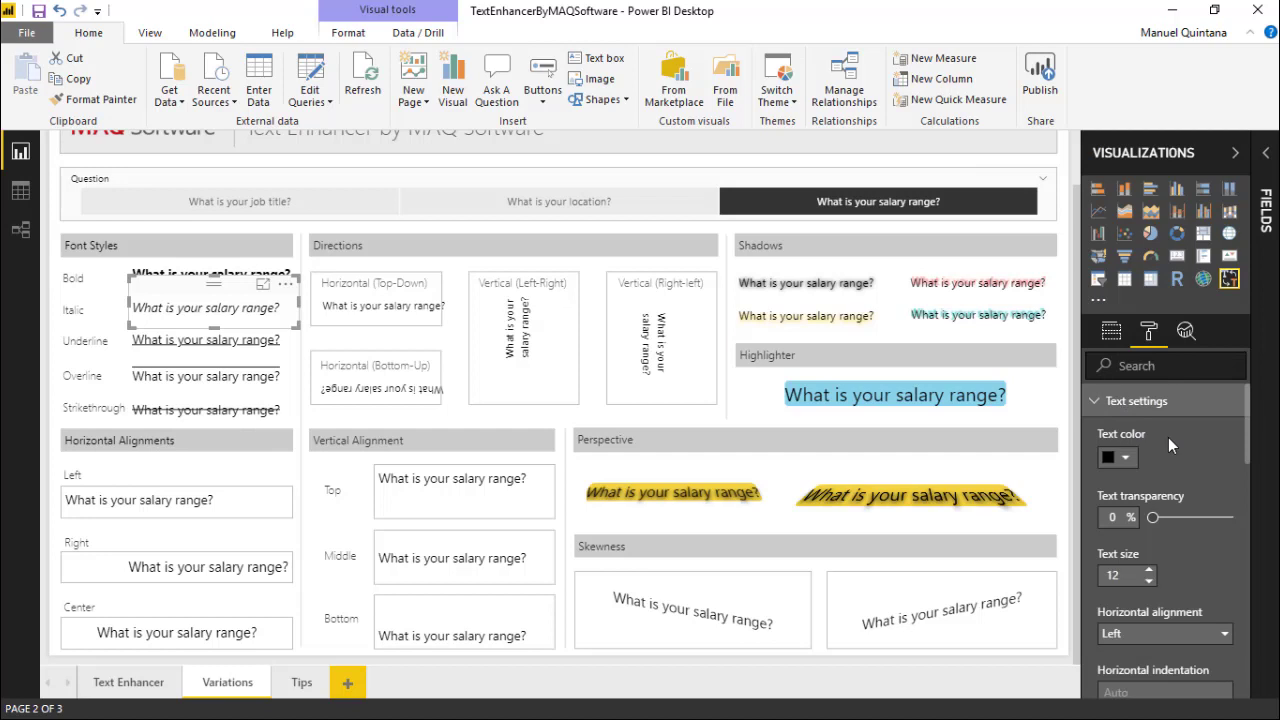
Step: Examine the Italic sample's text settings from transparency and size to text direction, including the horizontal alignment choices
scroll(1168, 437, "down", 2)
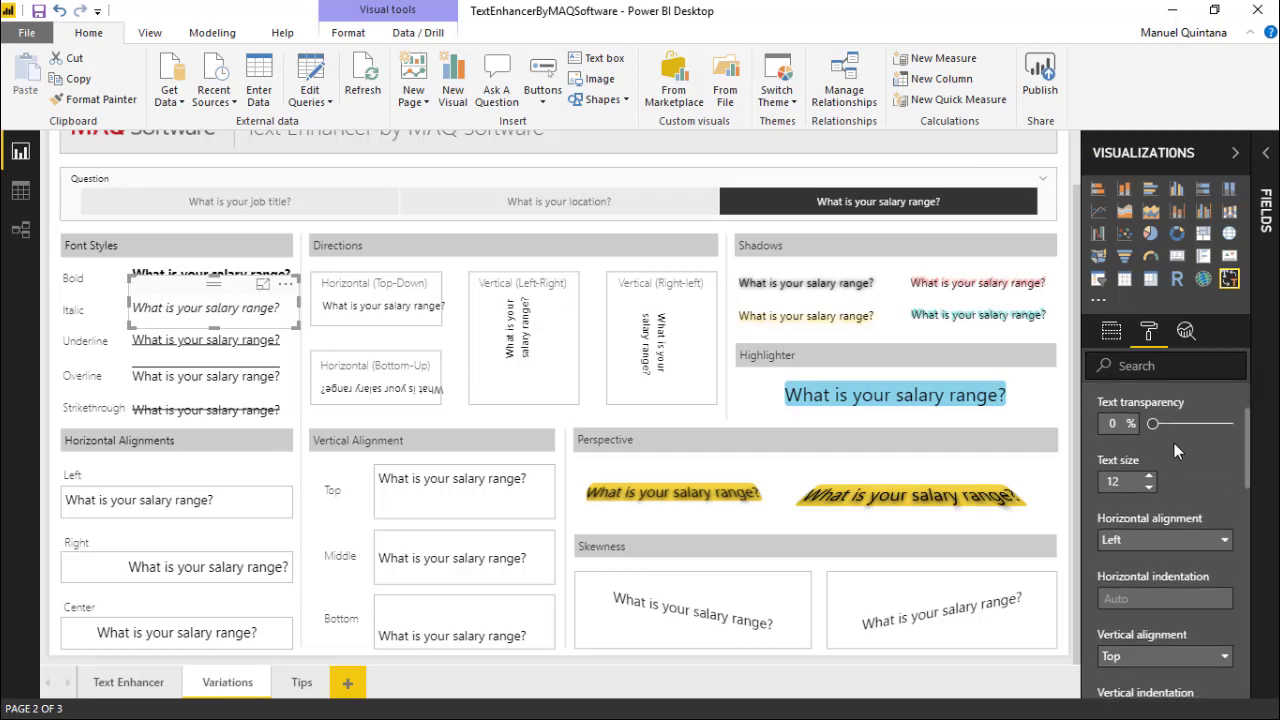
scroll(1175, 444, "down", 2)
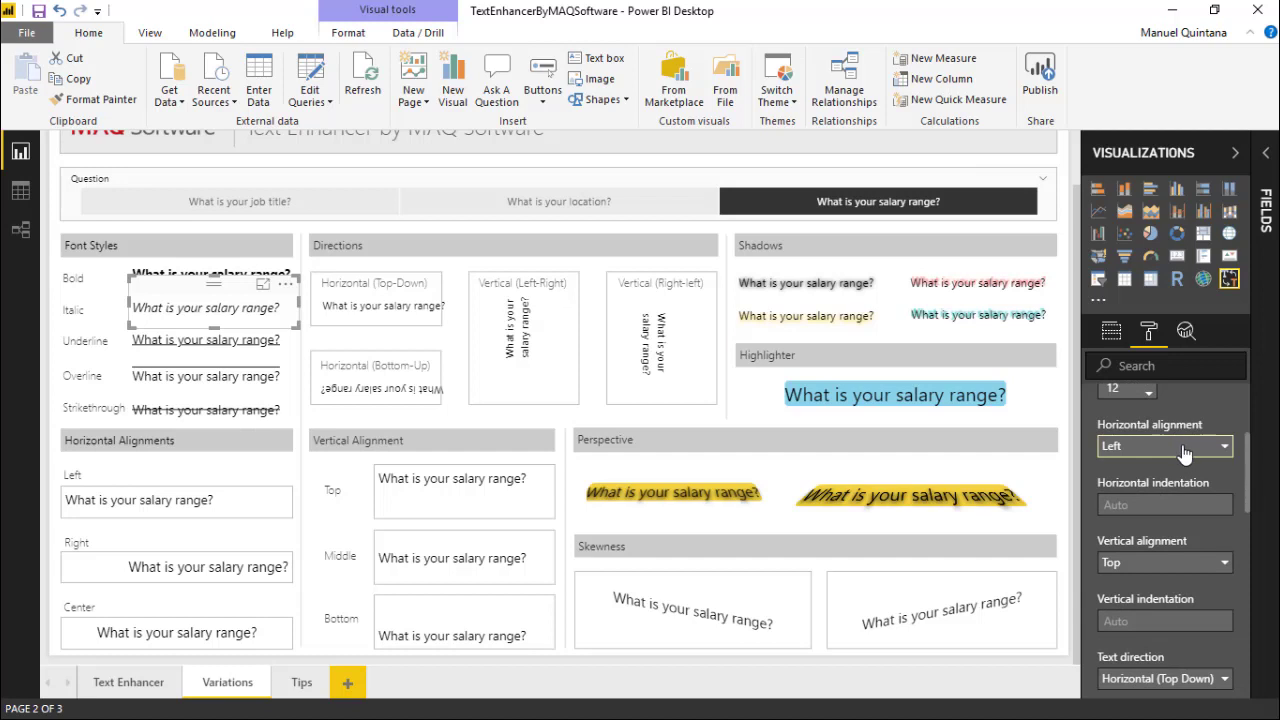
scroll(1183, 454, "down", 2)
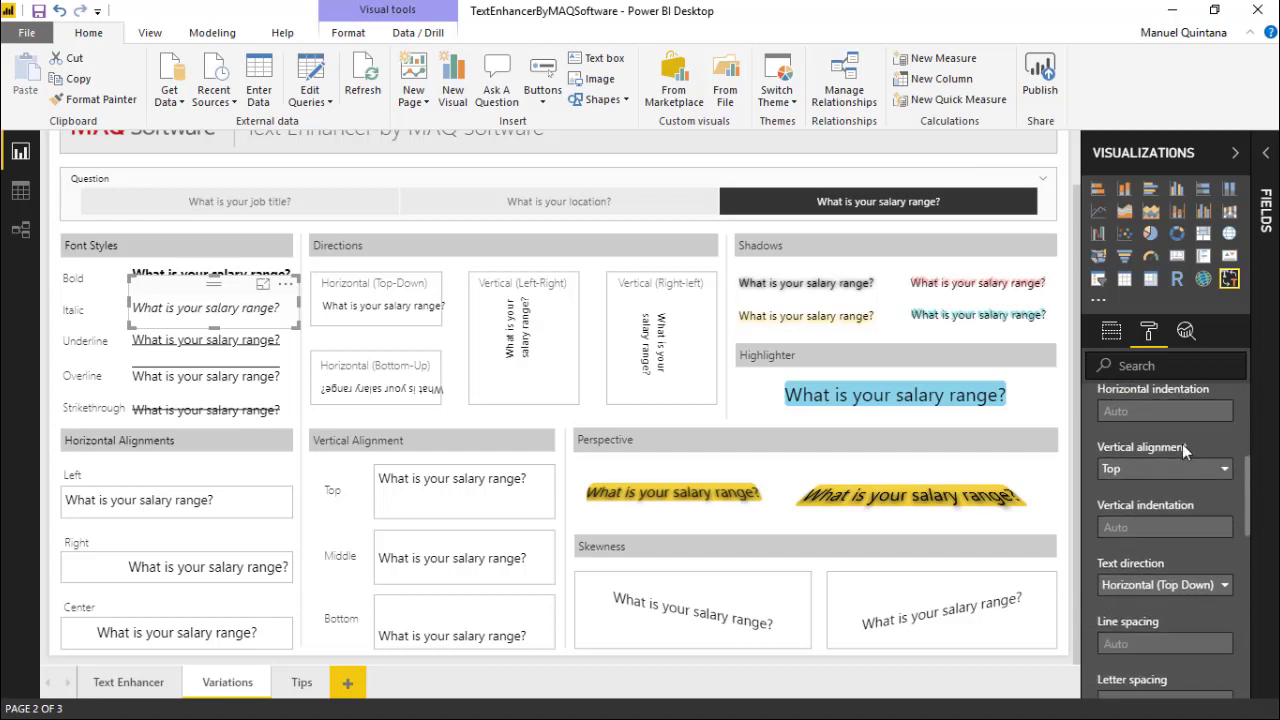
scroll(1182, 444, "up", 2)
left_click(1182, 446)
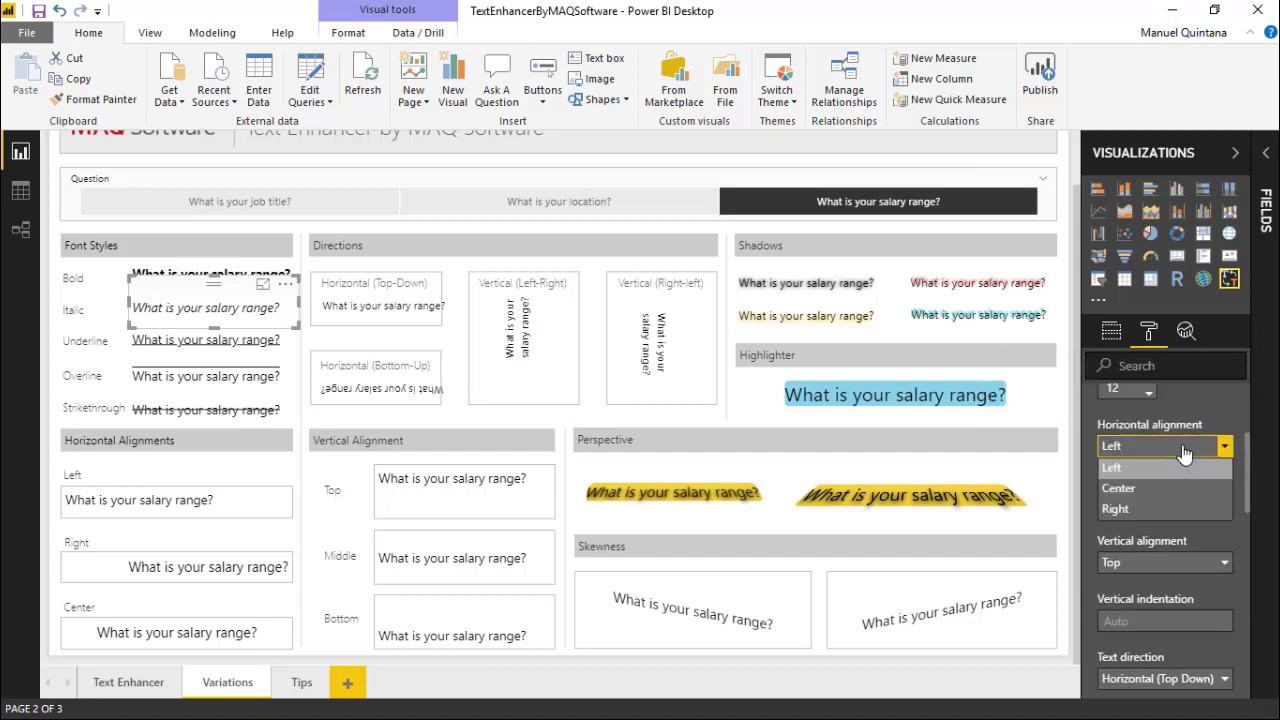
left_click(1183, 451)
scroll(1183, 455, "down", 2)
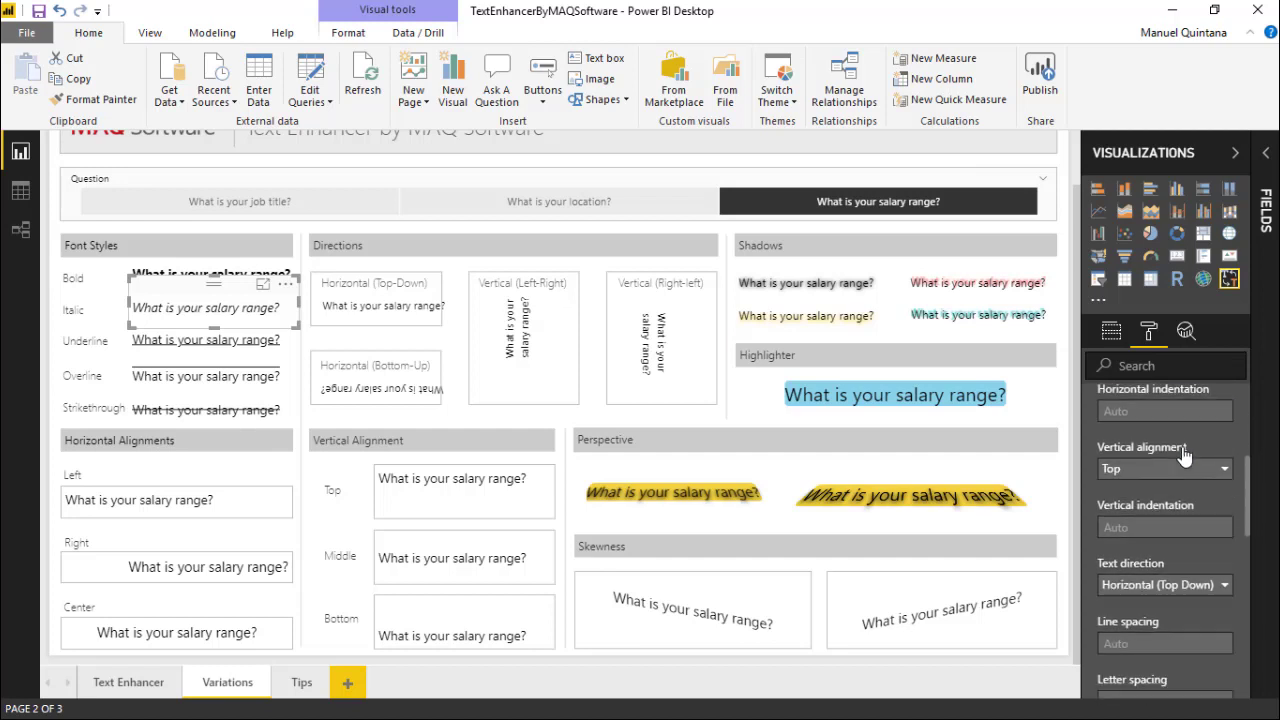
scroll(1182, 446, "down", 2)
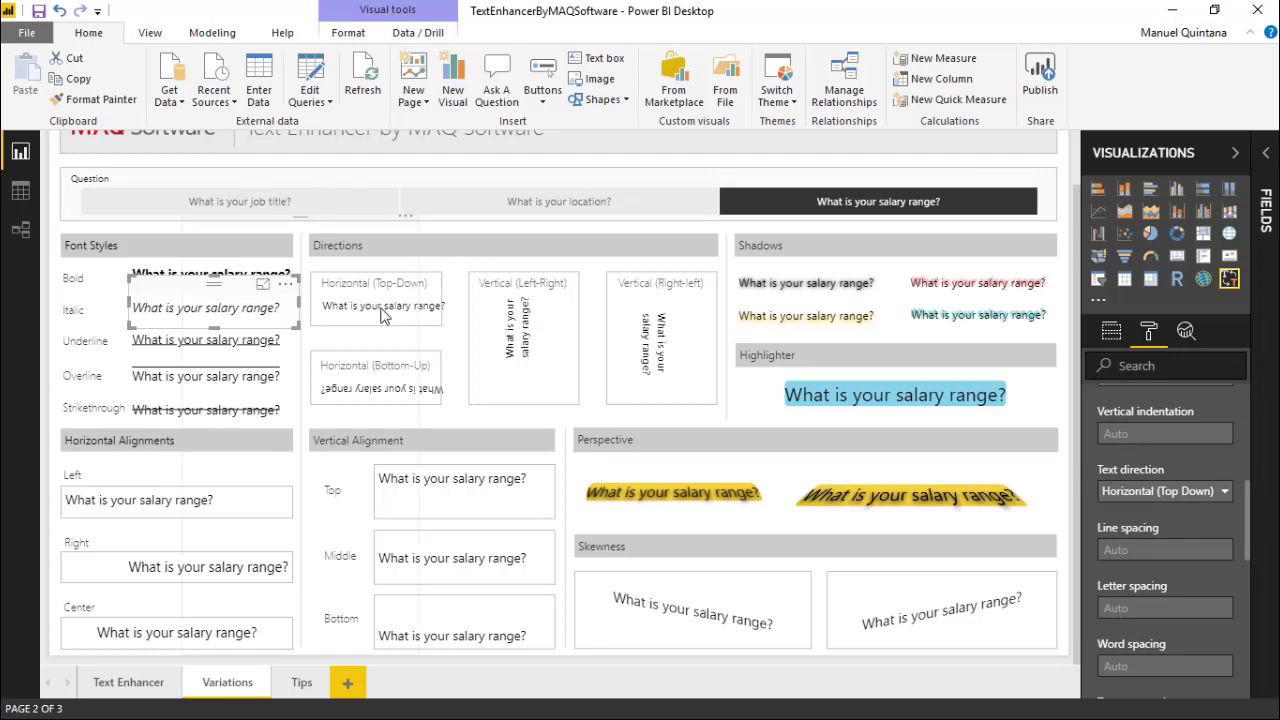
Step: Try the Horizontal (Bottom Up) and Vertical (R to L) text directions on the Italic sample, and restore Horizontal (Top Down)
left_click(1140, 496)
left_click(1142, 528)
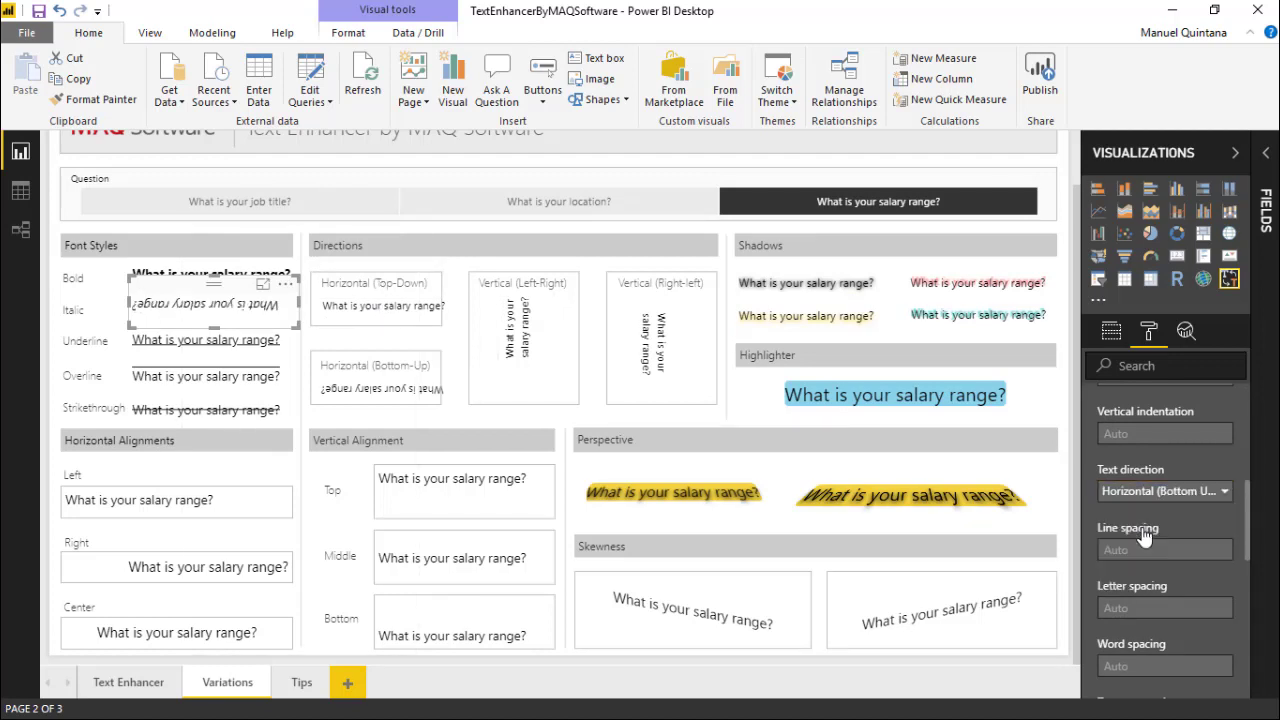
left_click(1143, 492)
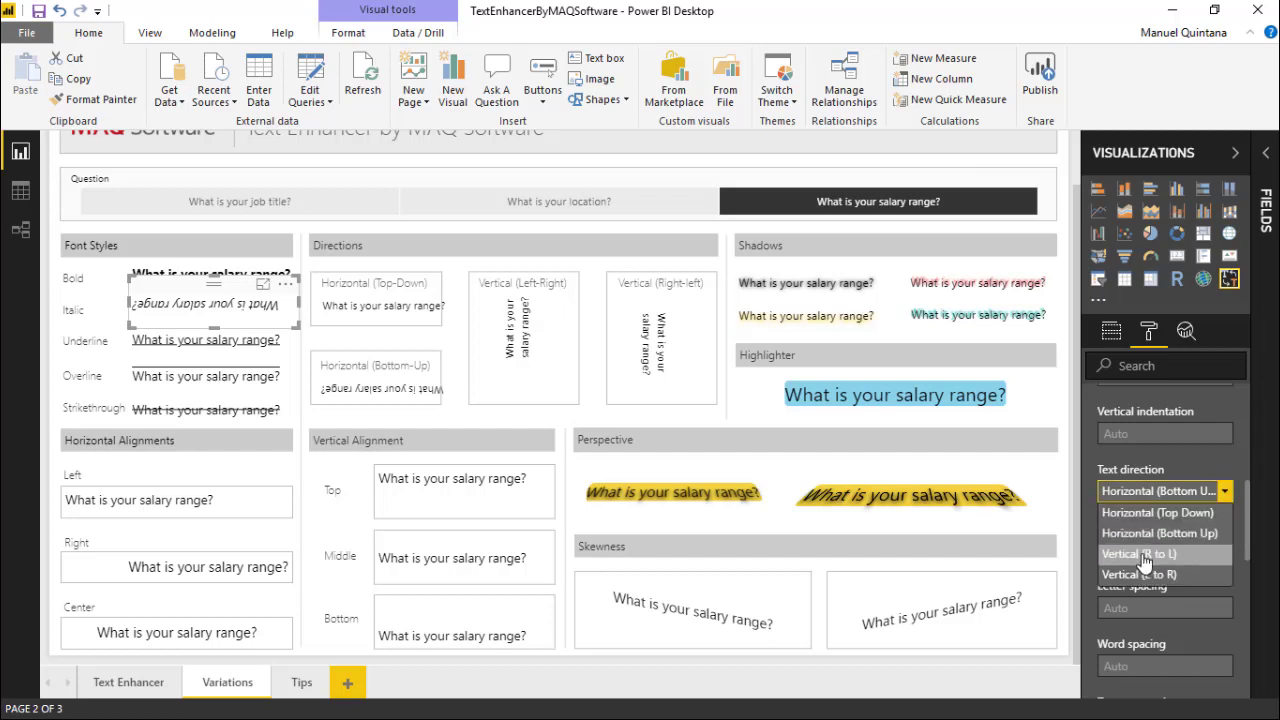
left_click(1145, 560)
left_click(1138, 494)
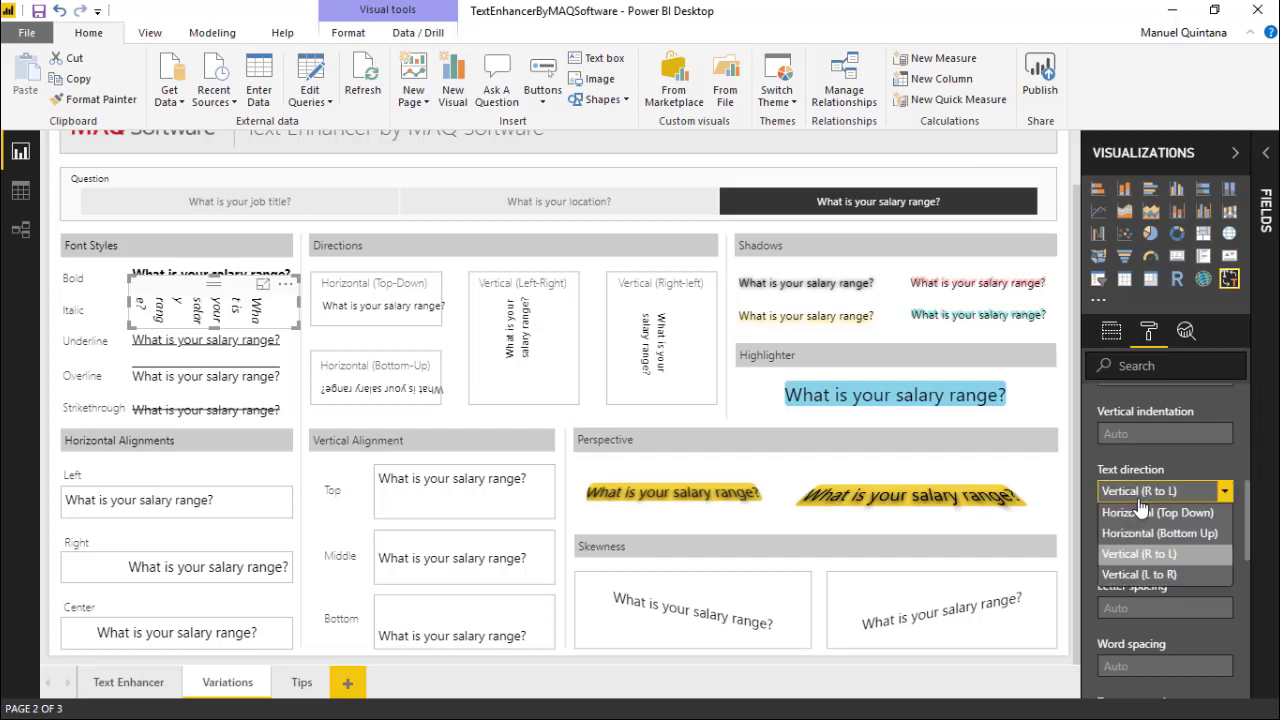
left_click(1138, 513)
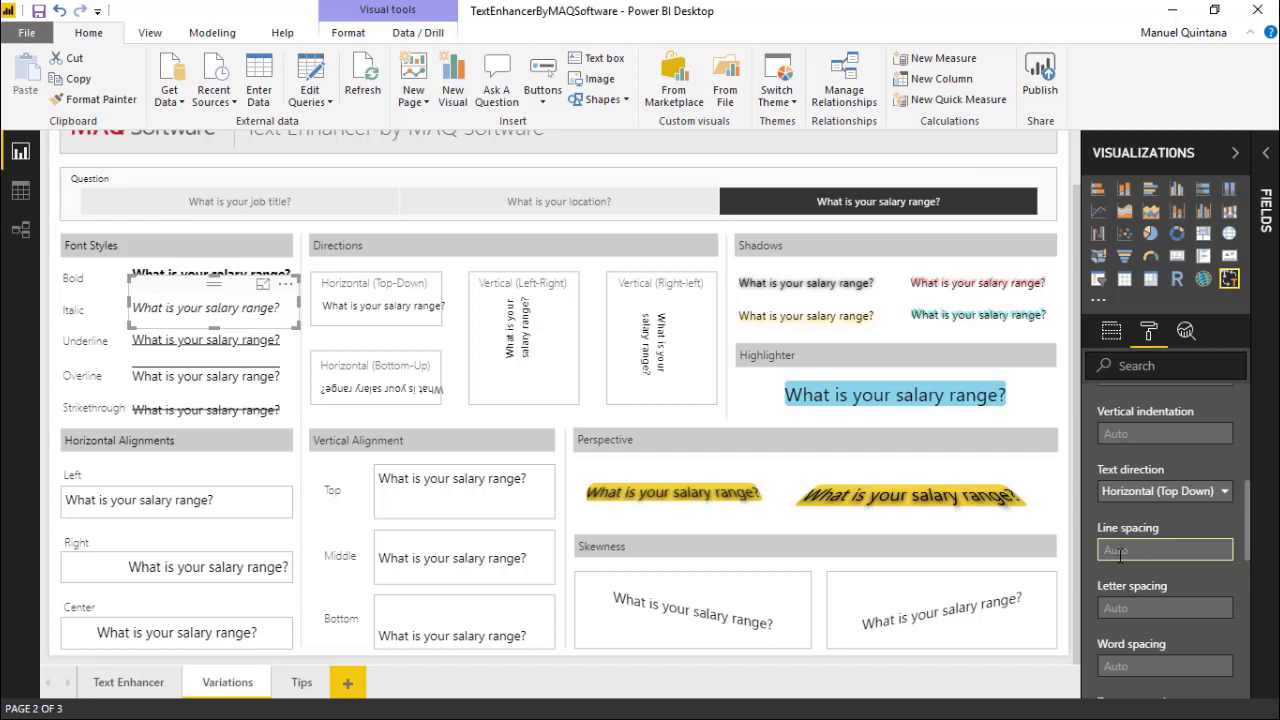
Step: Review the Italic sample's spacing, rotation and skew settings and set its text perspective to 1%
scroll(1122, 557, "down", 4)
scroll(1129, 564, "down", 2)
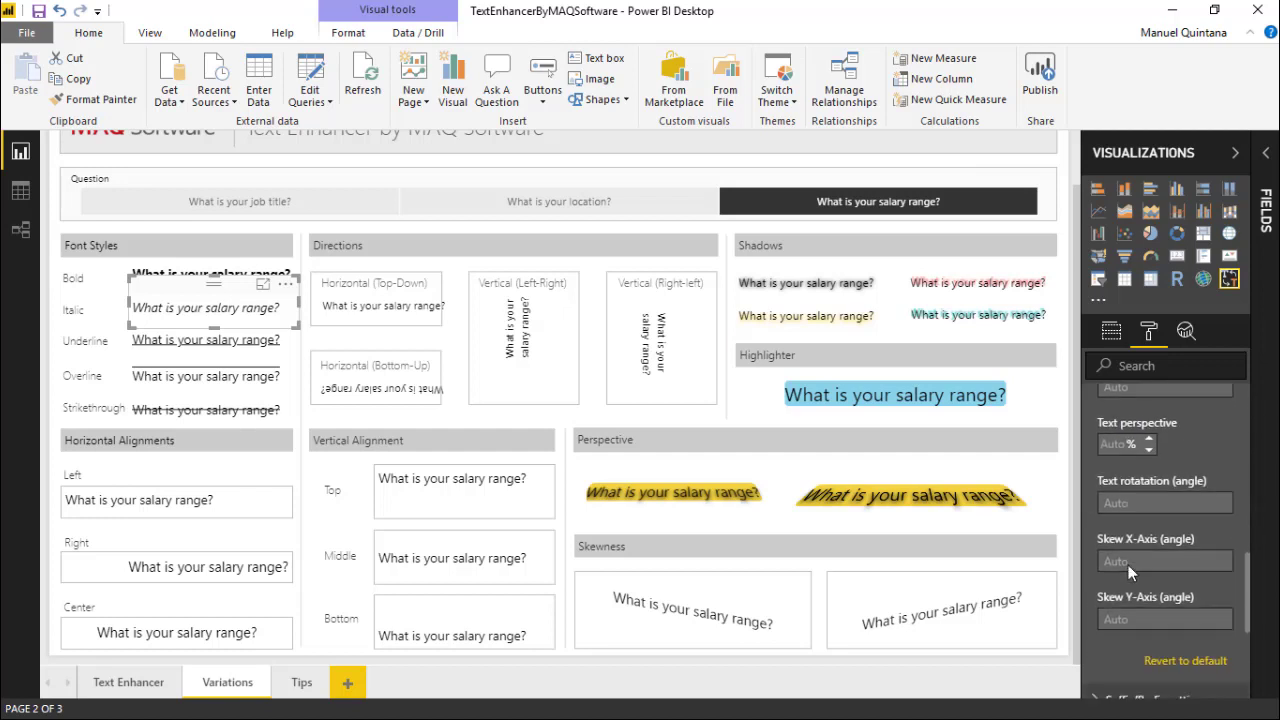
scroll(1150, 540, "up", 2)
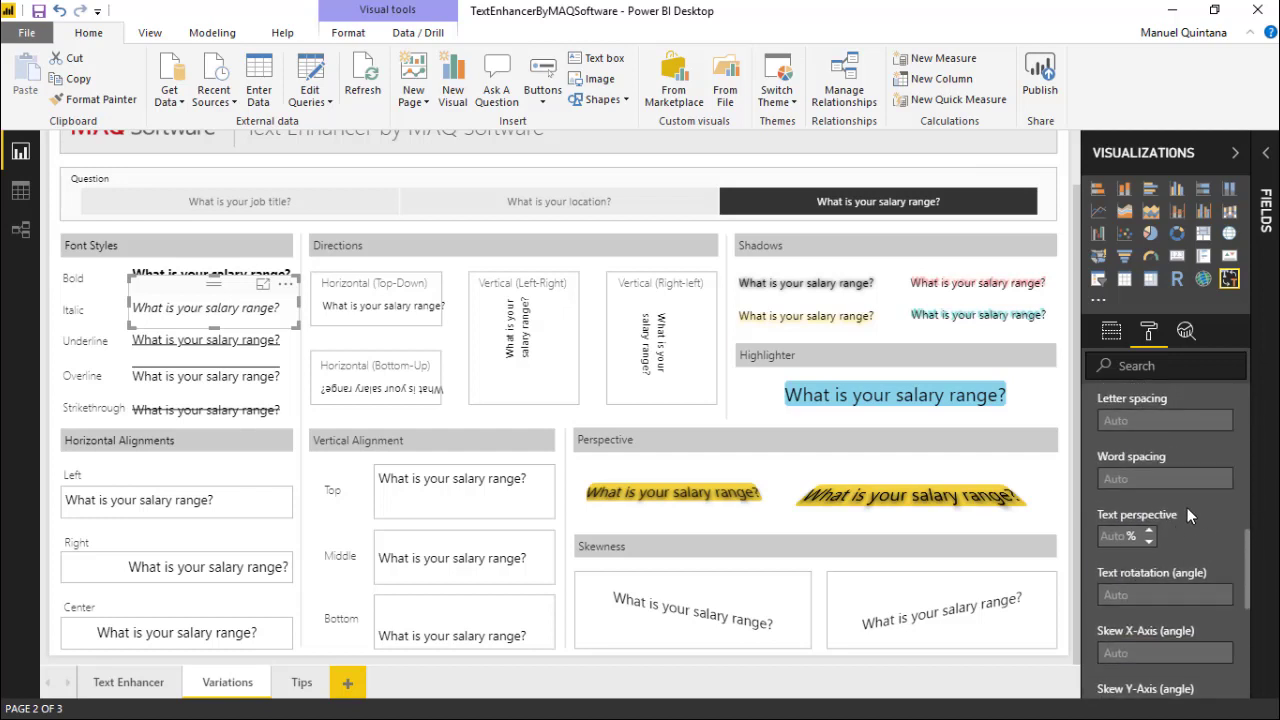
scroll(1187, 507, "down", 2)
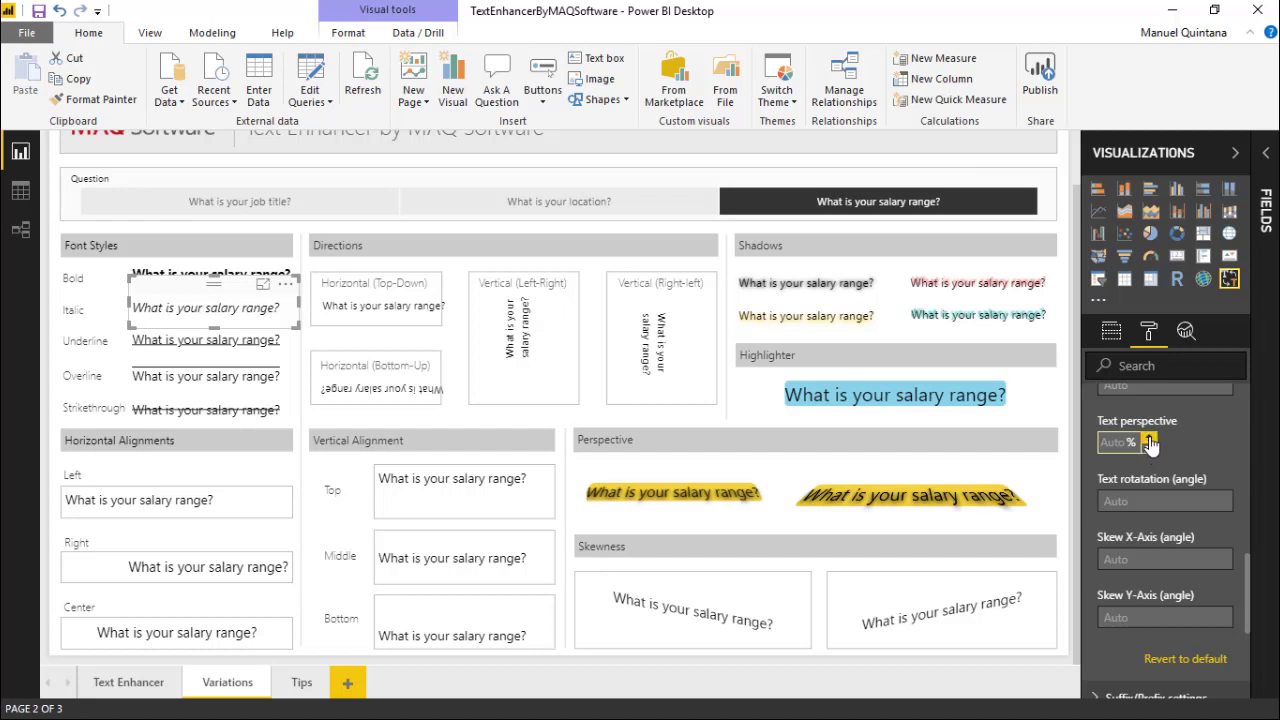
left_click(1150, 443)
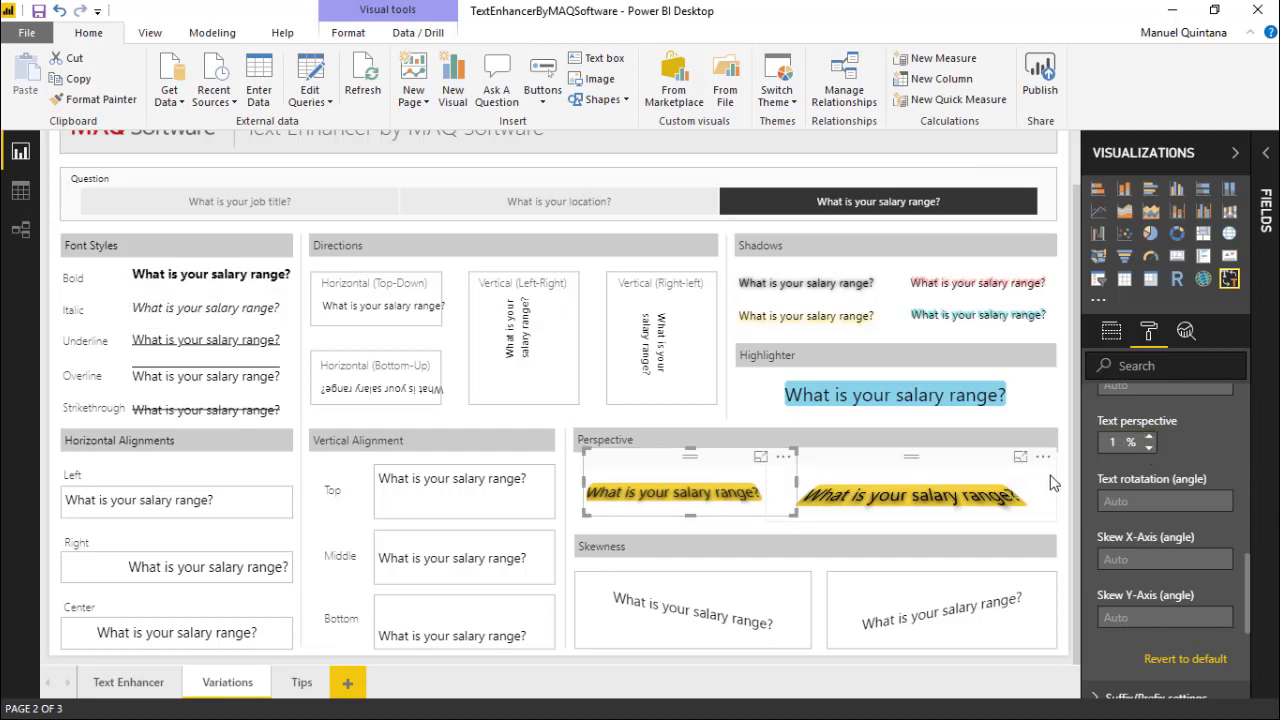
Step: Try raising the text perspective of the first Perspective sample to 8%, and lower it again
left_click(1150, 439)
left_click(1150, 439)
left_click(1150, 439)
left_click(1150, 439)
left_click(1150, 439)
left_click(1150, 439)
left_click(1150, 439)
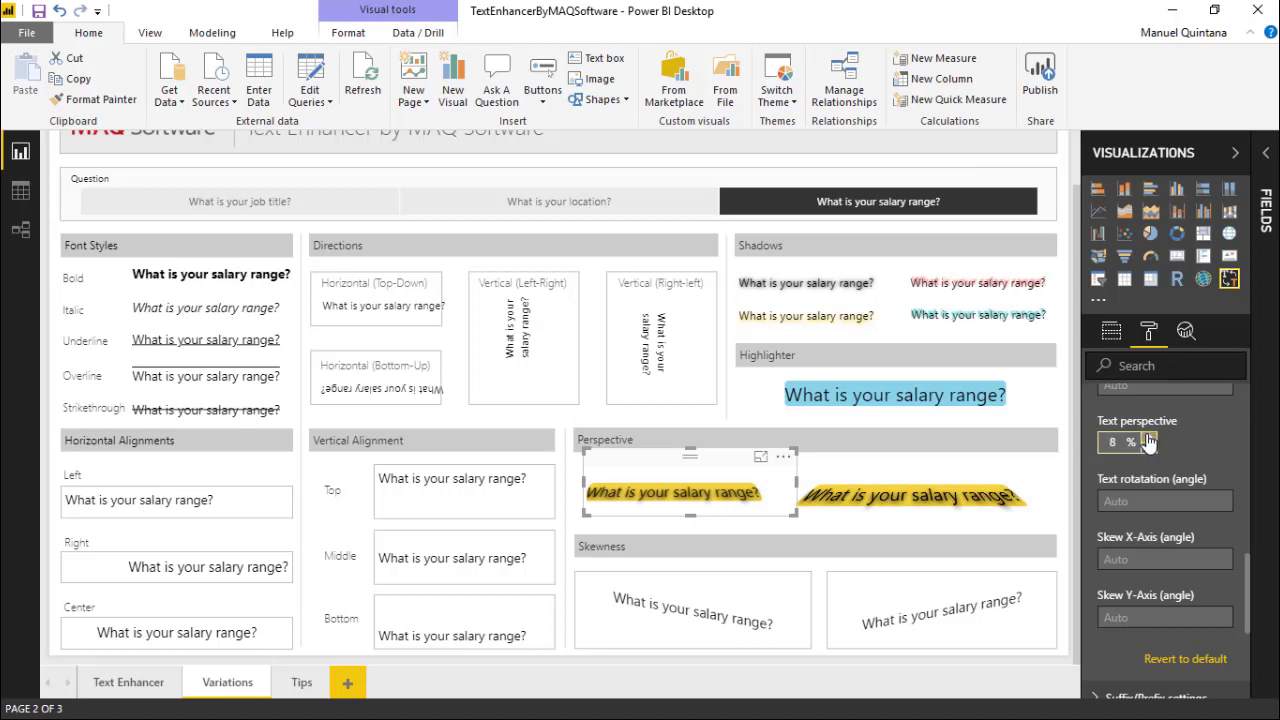
left_click(1150, 452)
left_click(1150, 452)
left_click(1150, 452)
left_click(1150, 452)
left_click(1150, 452)
left_click(1150, 452)
left_click(1149, 440)
Step: Select the two Skewness samples in turn and compare their Skew X-Axis and Skew Y-Axis angles
left_click(768, 625)
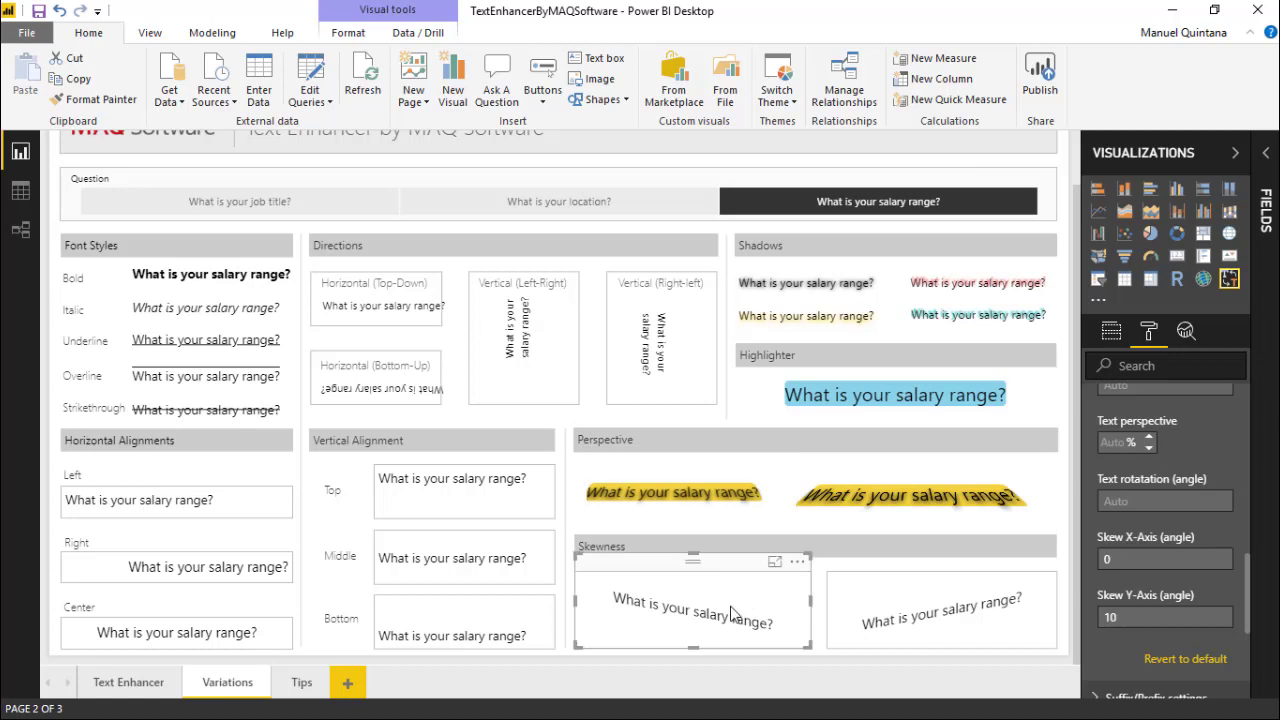
left_click(1147, 615)
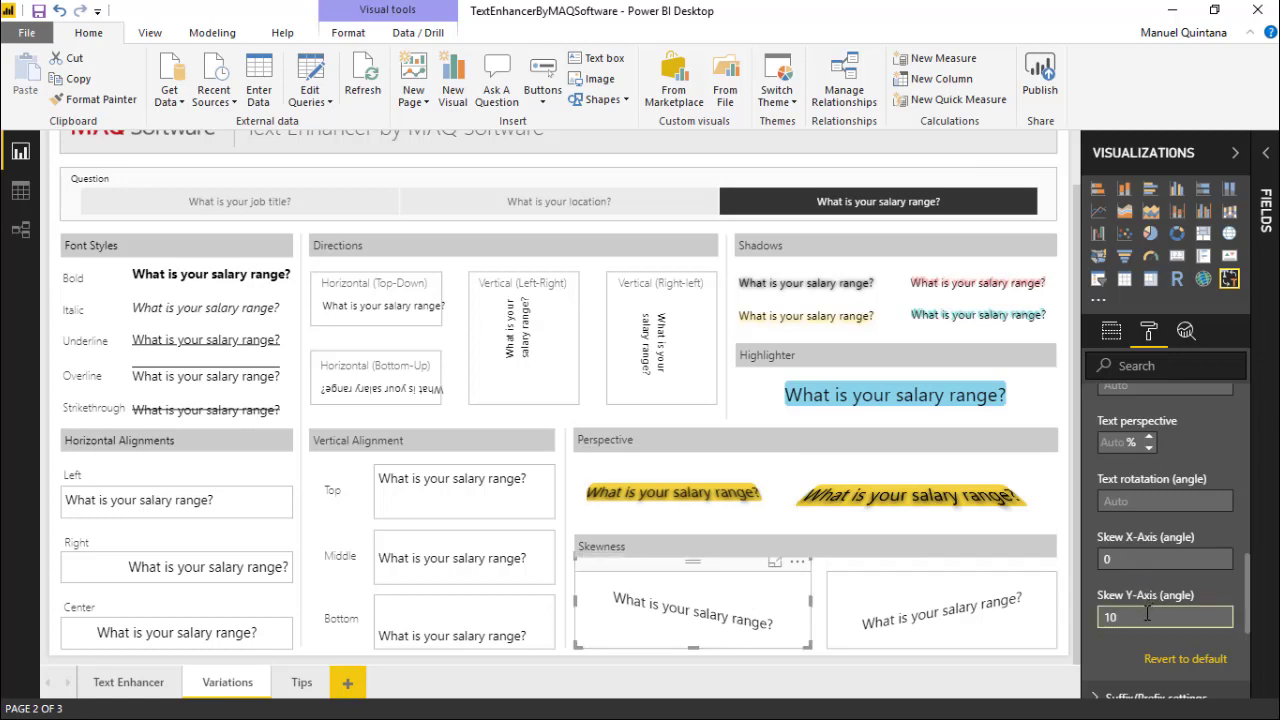
left_click(912, 586)
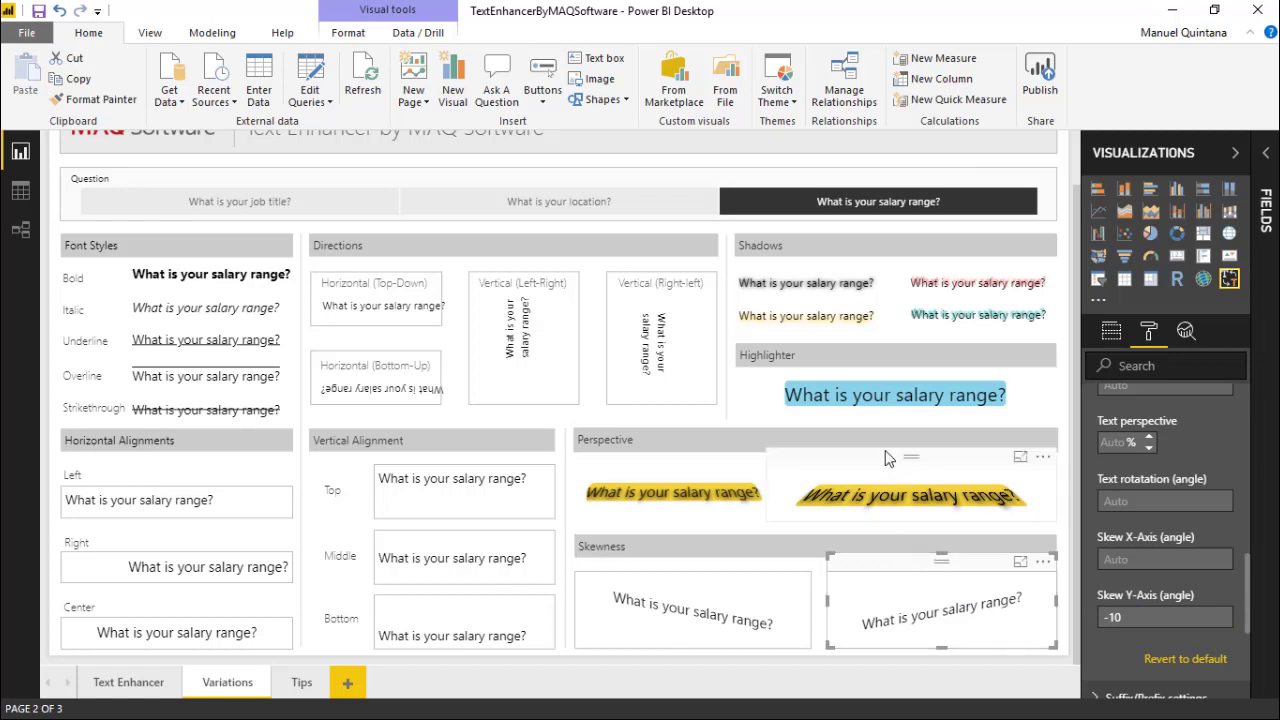
Step: Select the Highlighter sample and collapse its Text settings formatting options
left_click(881, 381)
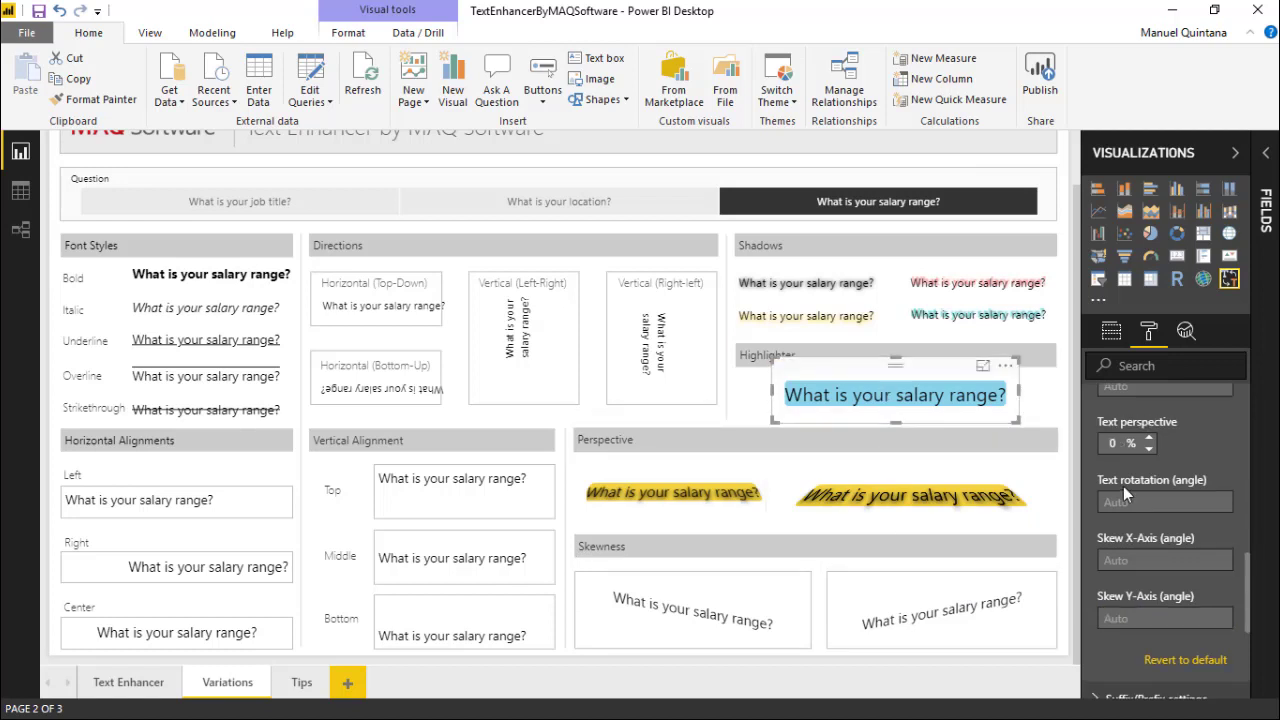
scroll(1123, 486, "up", 10)
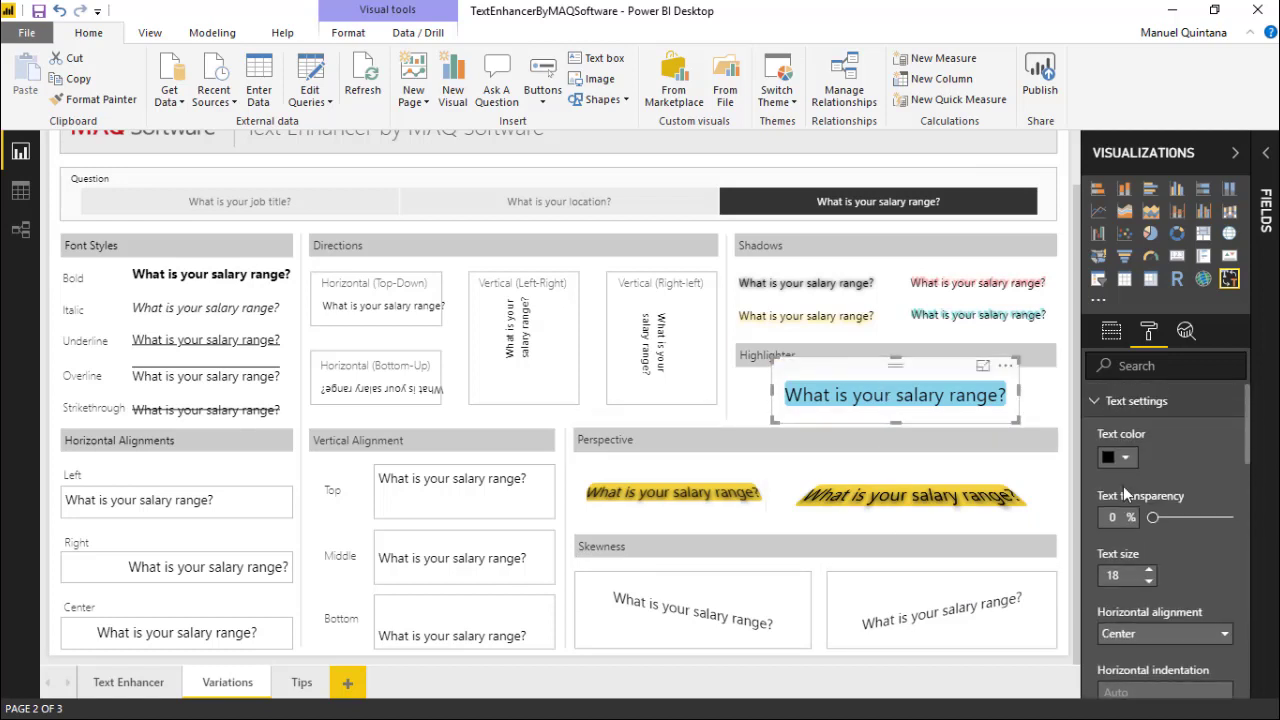
left_click(1112, 404)
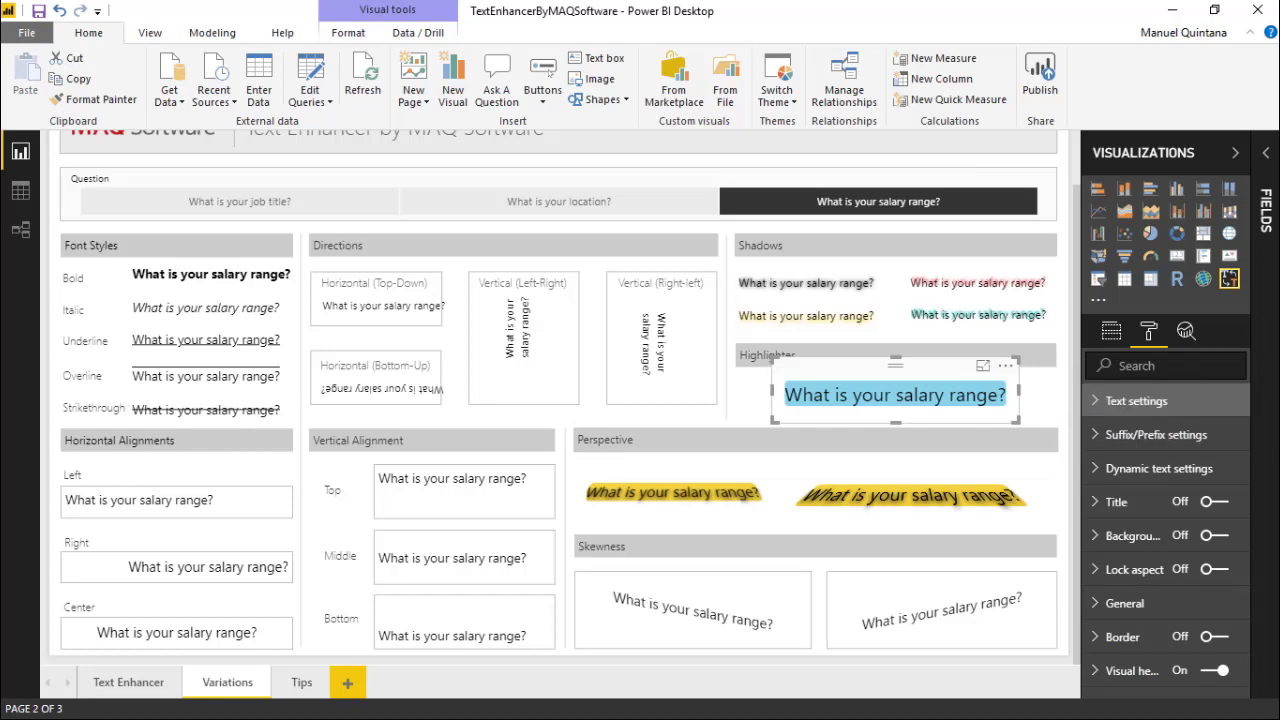
Step: Return to the Text Enhancer page, select the visual under After using Text Enhancer and expand its Suffix/Prefix settings formatting options
left_click(125, 682)
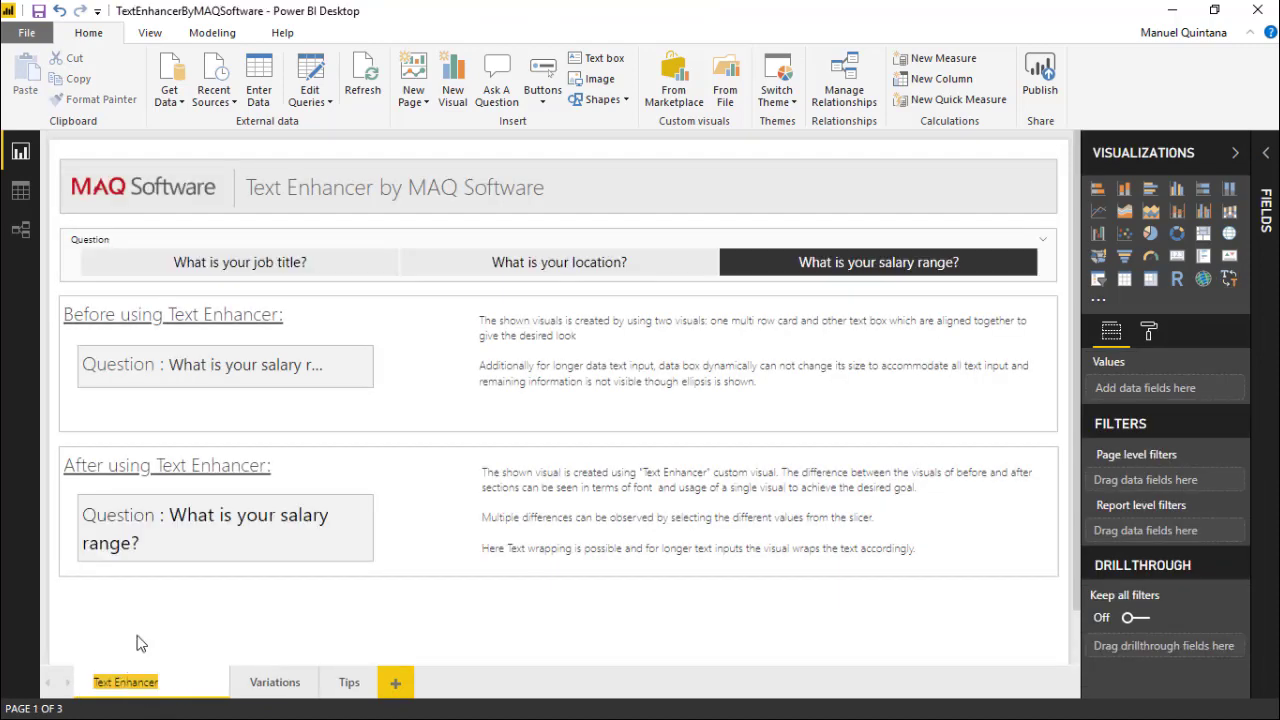
left_click(177, 538)
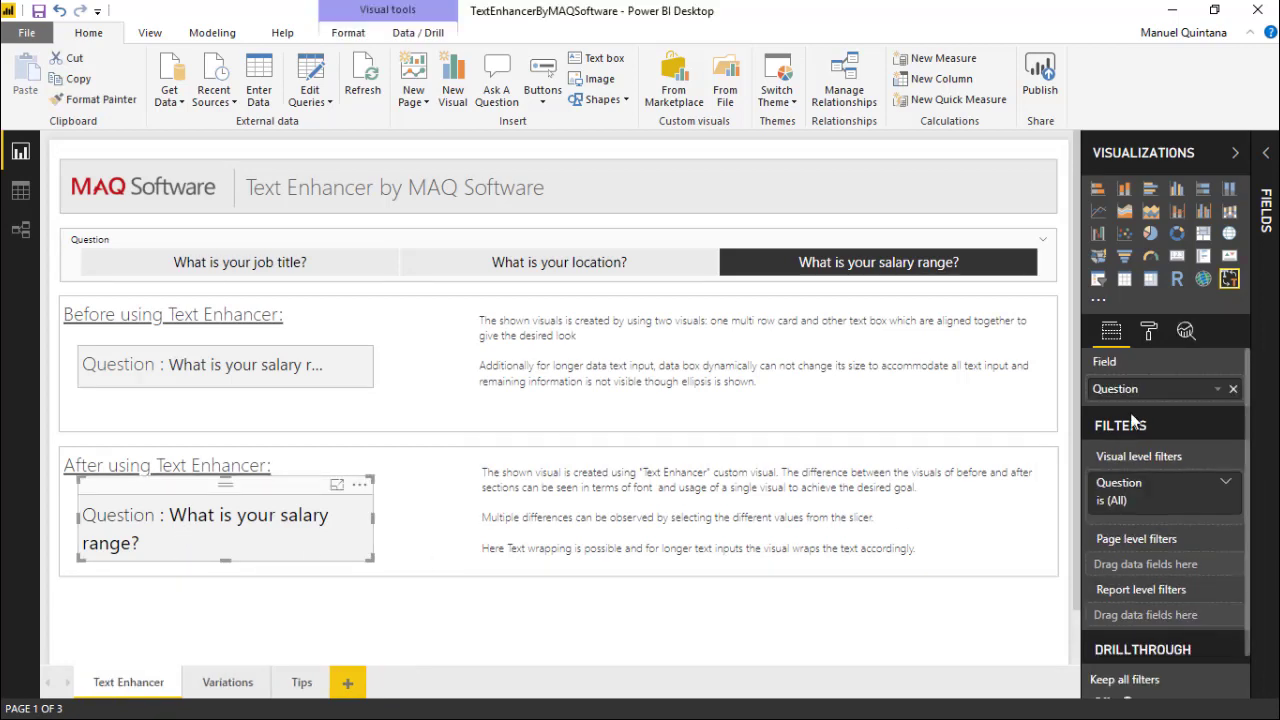
left_click(1148, 331)
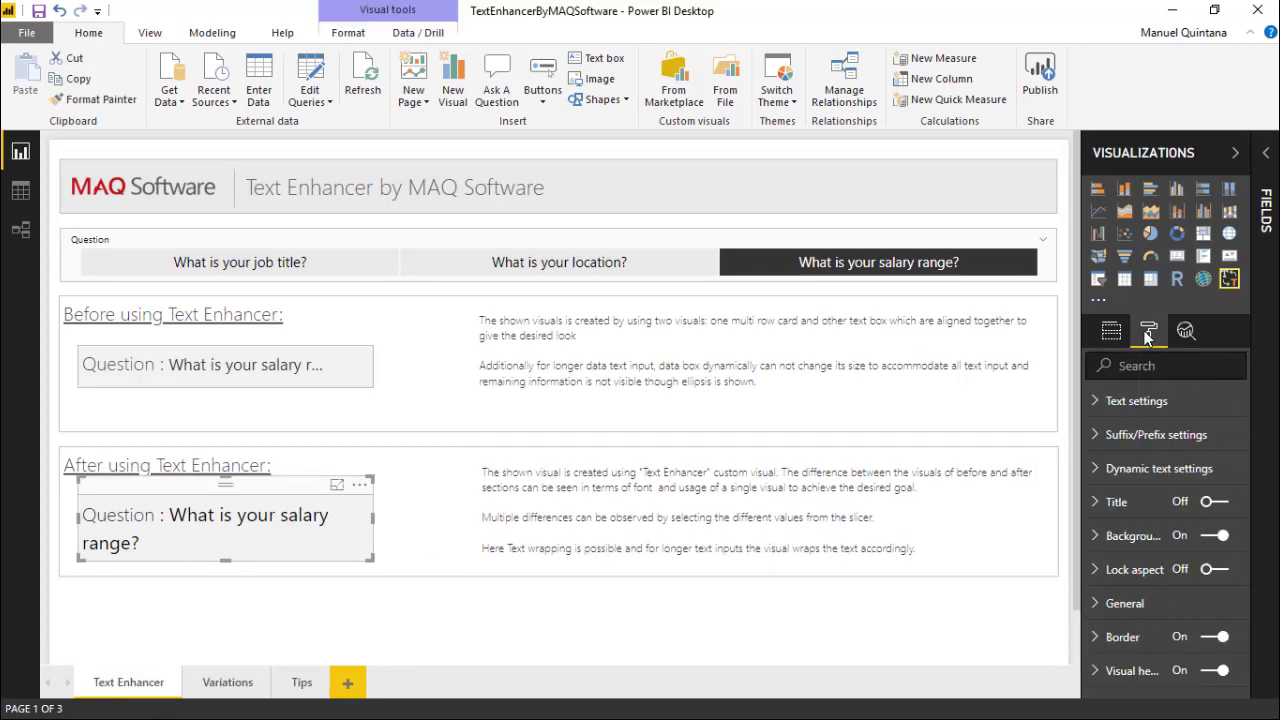
left_click(1135, 434)
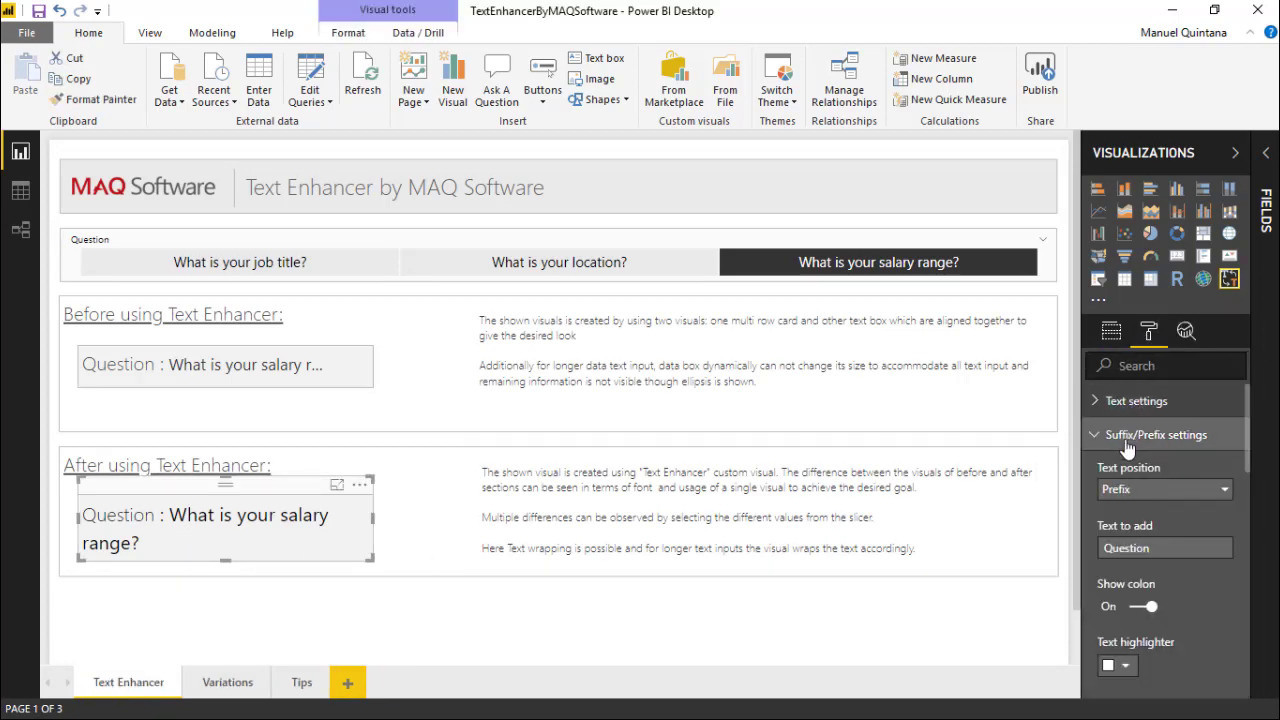
Step: Review the text position choices, keeping Prefix, and switch Show colon off and back on
left_click(1157, 495)
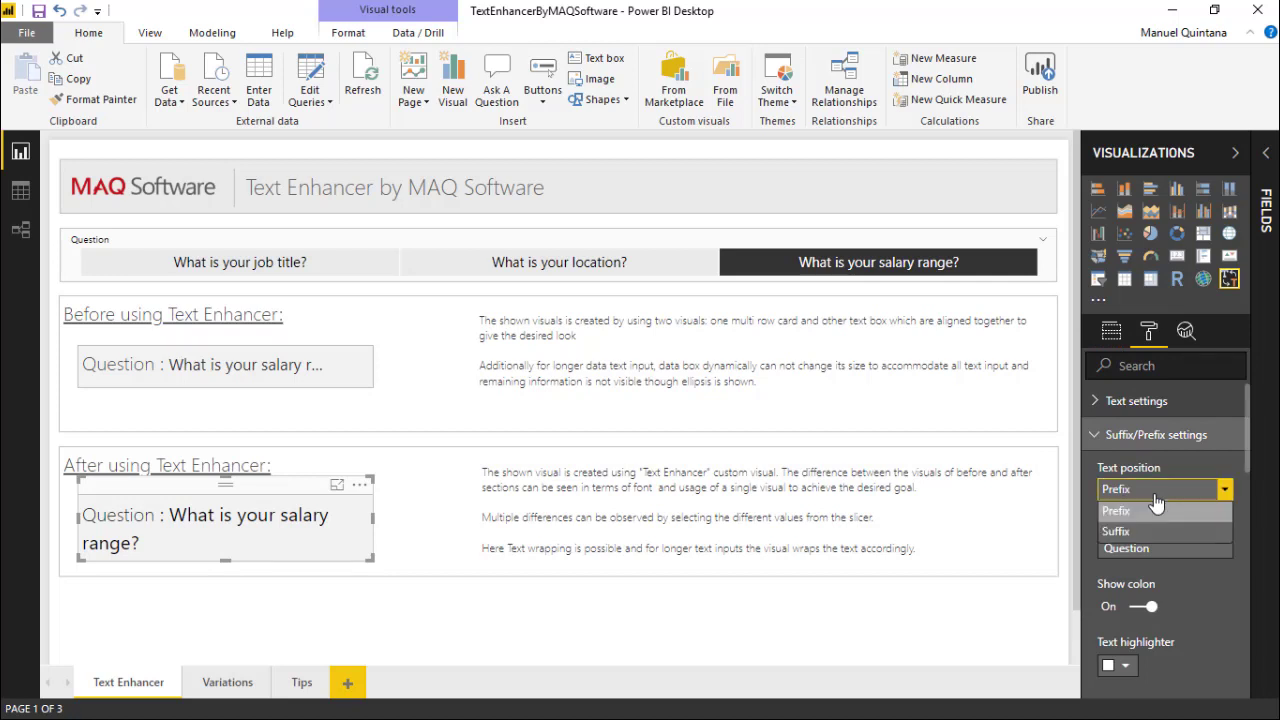
left_click(1156, 508)
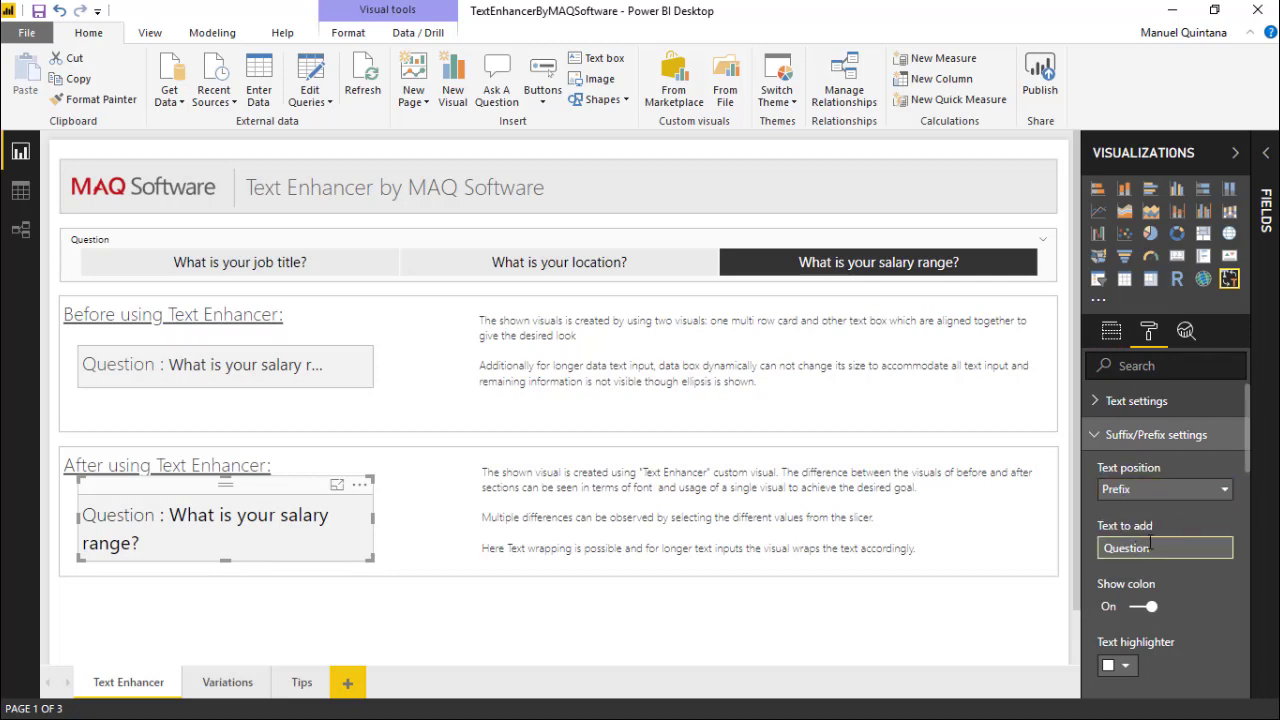
scroll(1150, 543, "down", 1)
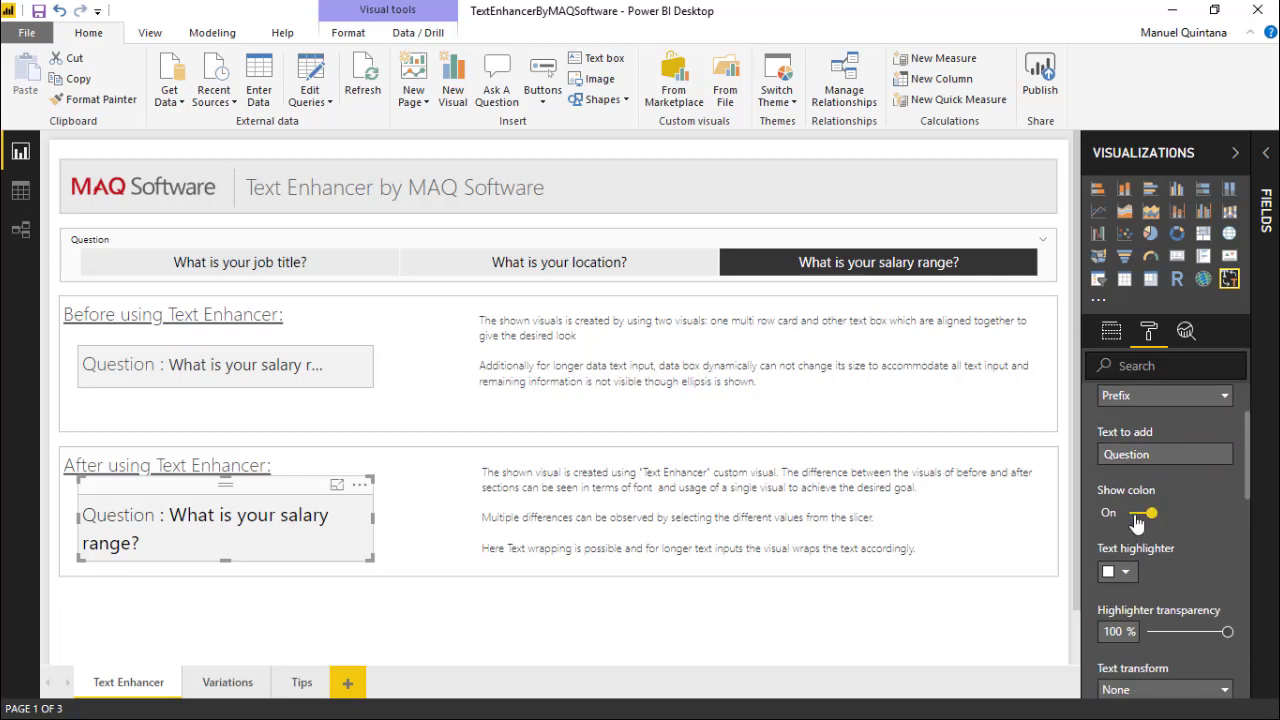
left_click(1138, 516)
left_click(1138, 516)
scroll(1166, 529, "down", 2)
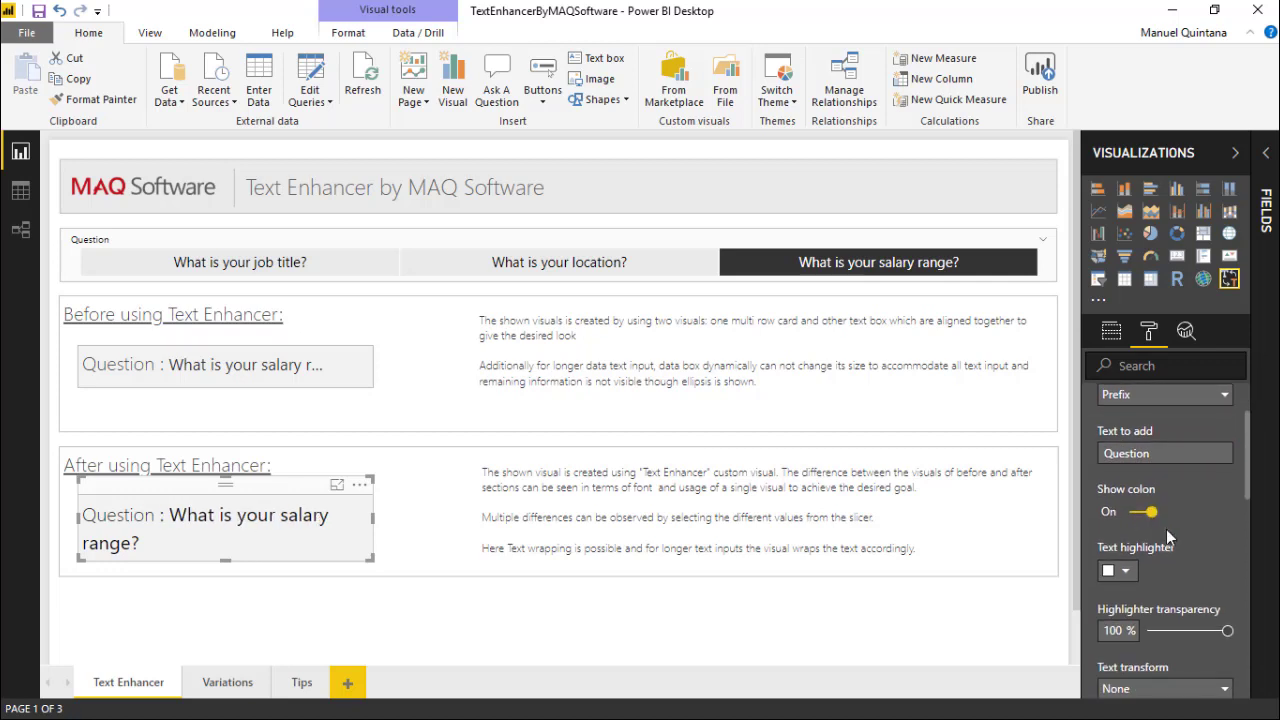
scroll(1166, 536, "up", 3)
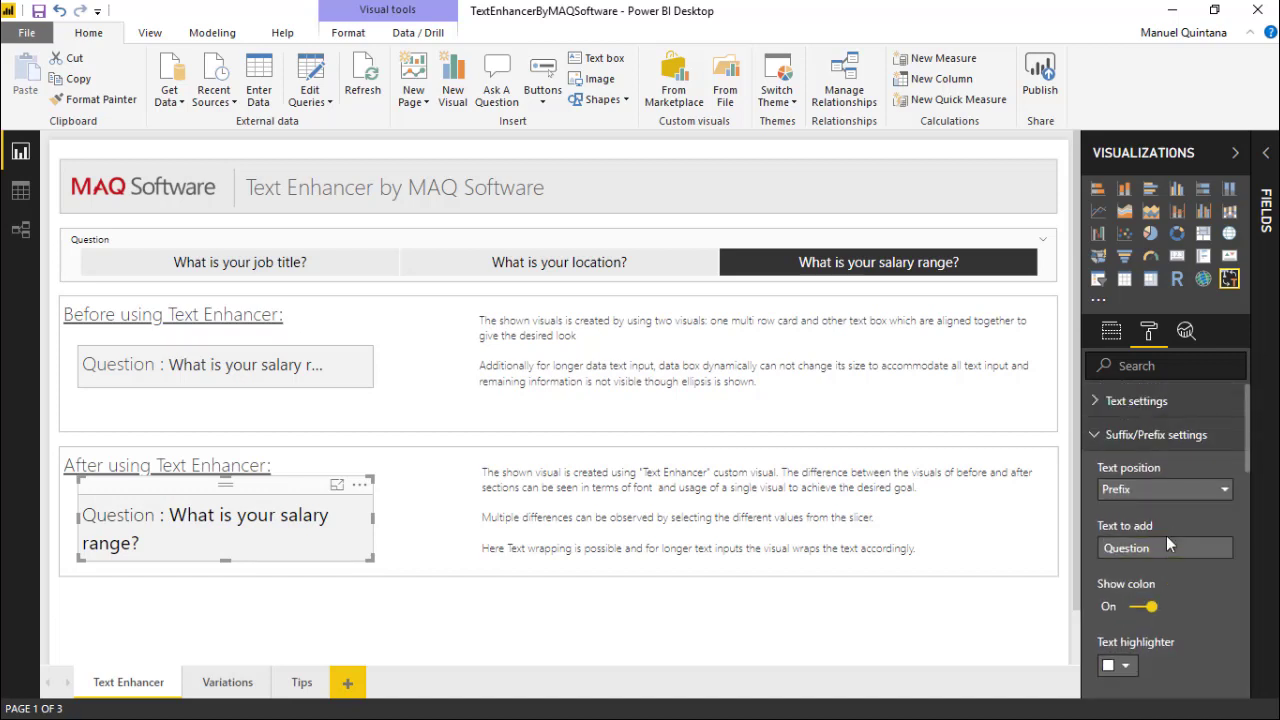
Step: Collapse the Suffix/Prefix settings and expand the Dynamic text settings to review the highlighter, transform, shadow and font options
left_click(1110, 440)
left_click(1112, 468)
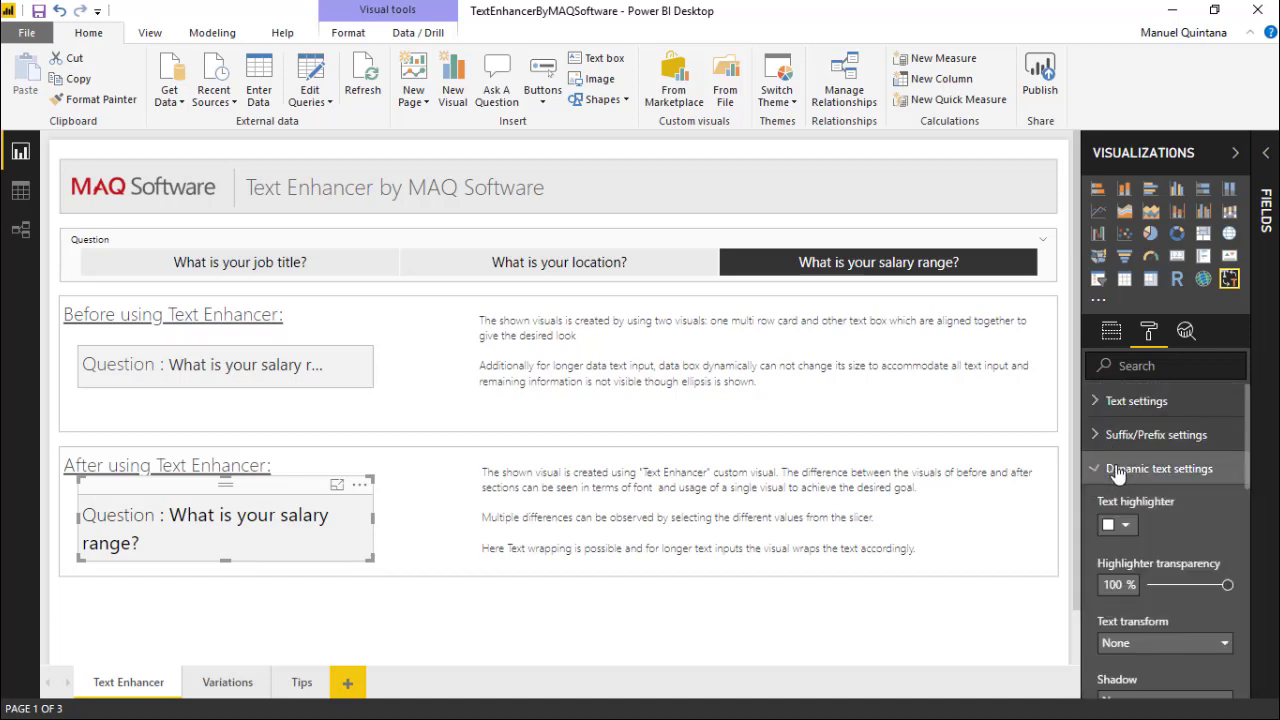
scroll(1155, 520, "down", 1)
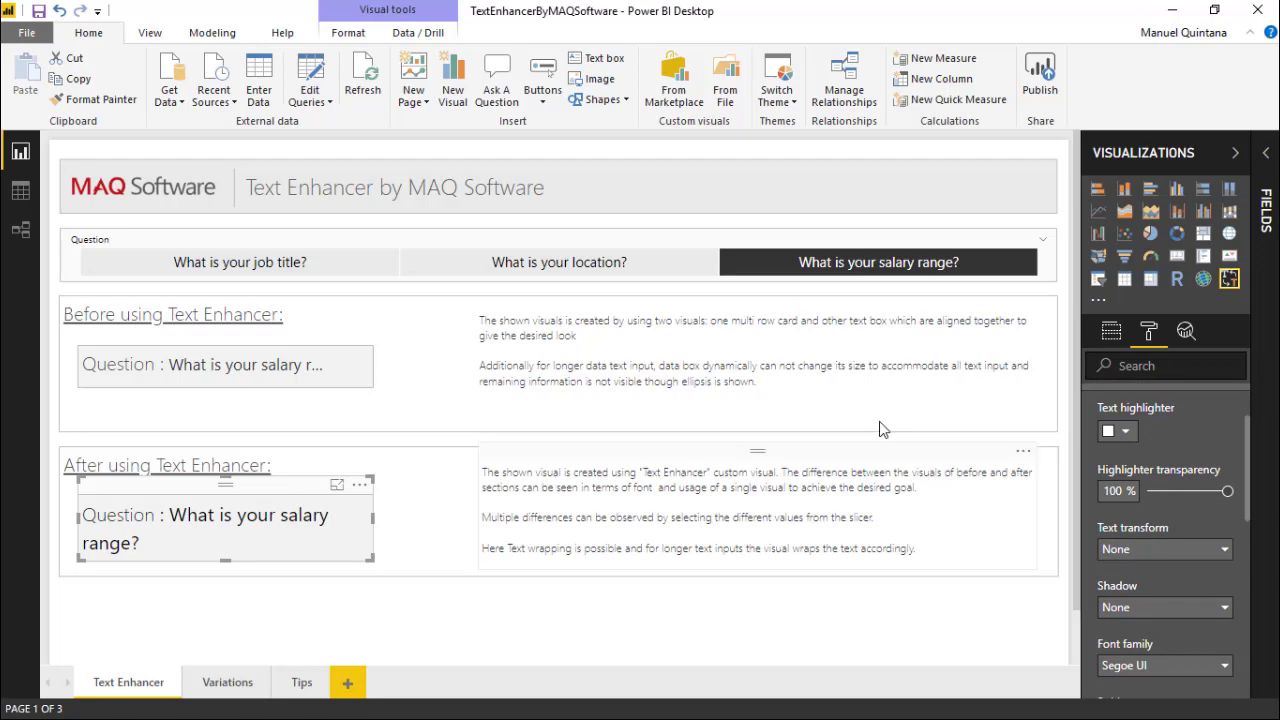
Step: Open the Variations page, select the yellow sample under Shadows and expand its Dynamic text settings down to the shadow options
left_click(250, 682)
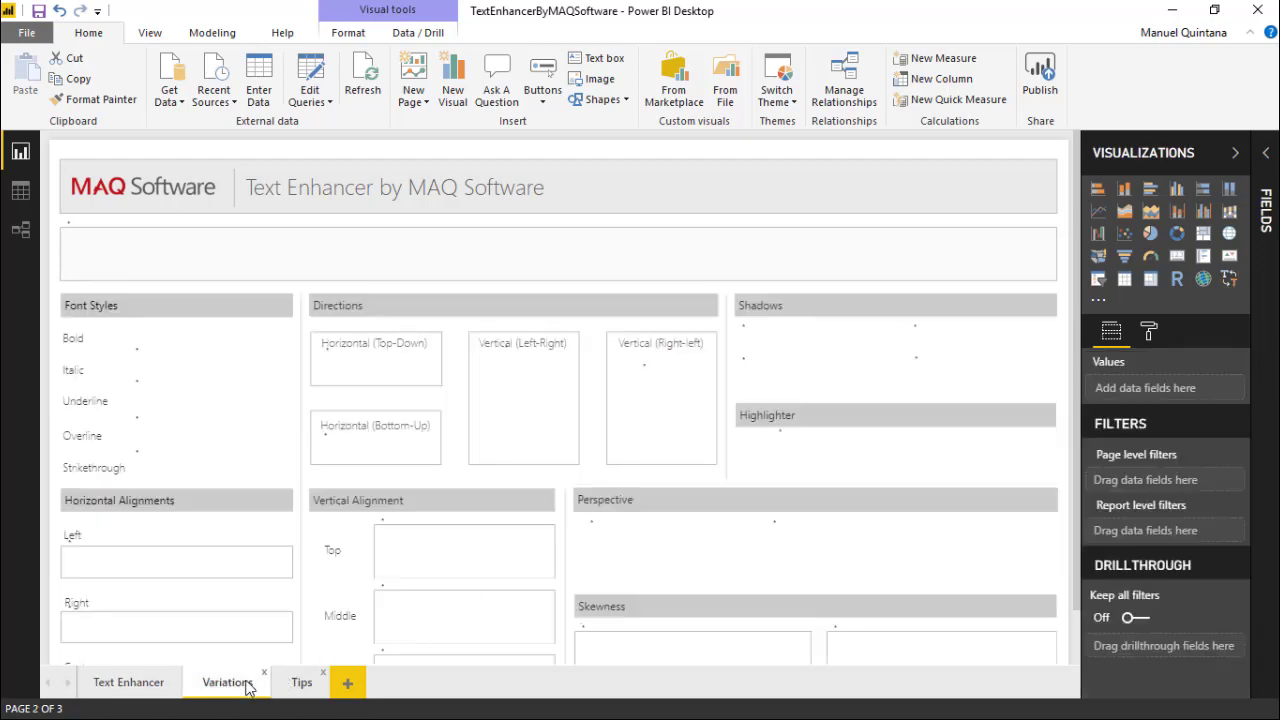
left_click(790, 359)
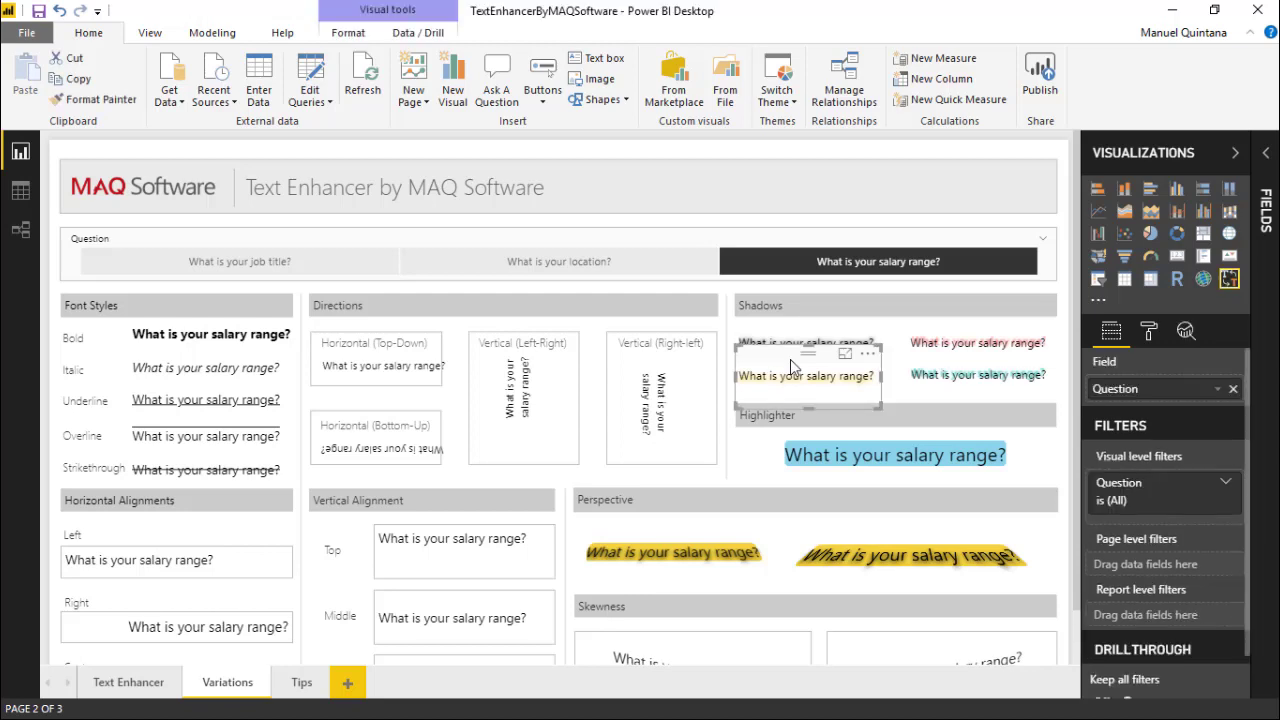
left_click(1149, 333)
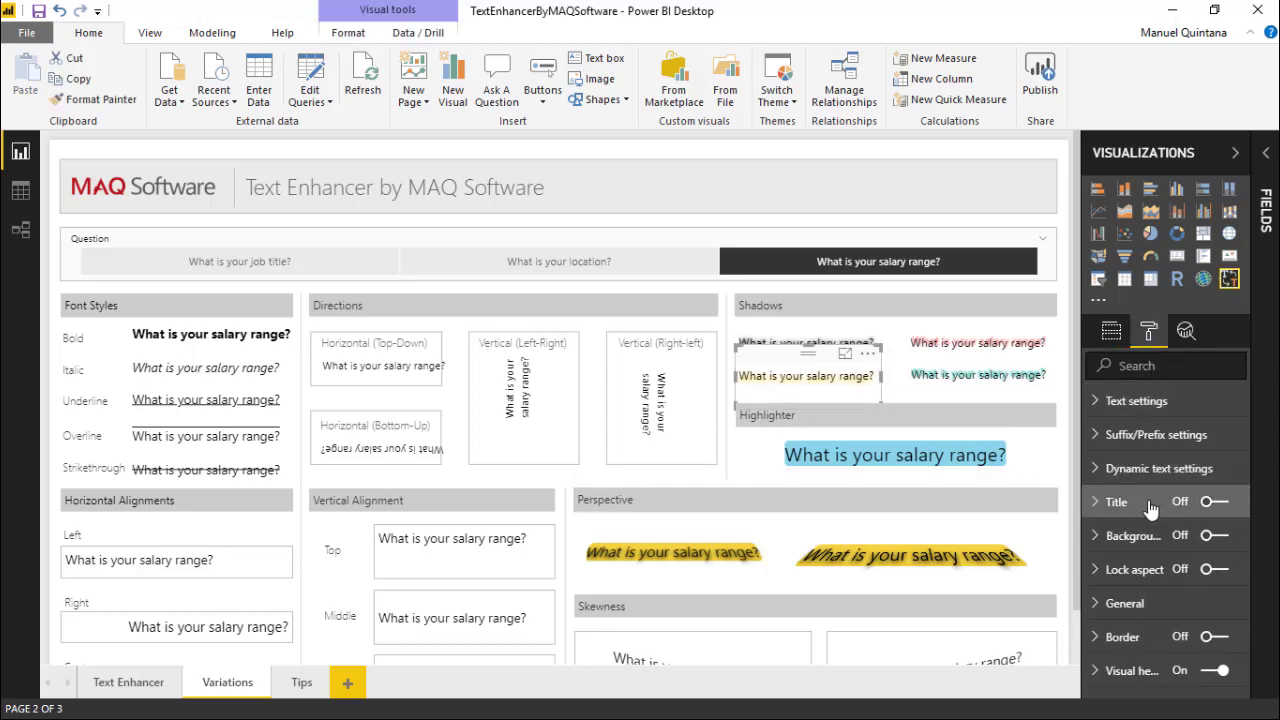
left_click(1129, 472)
scroll(1129, 484, "down", 4)
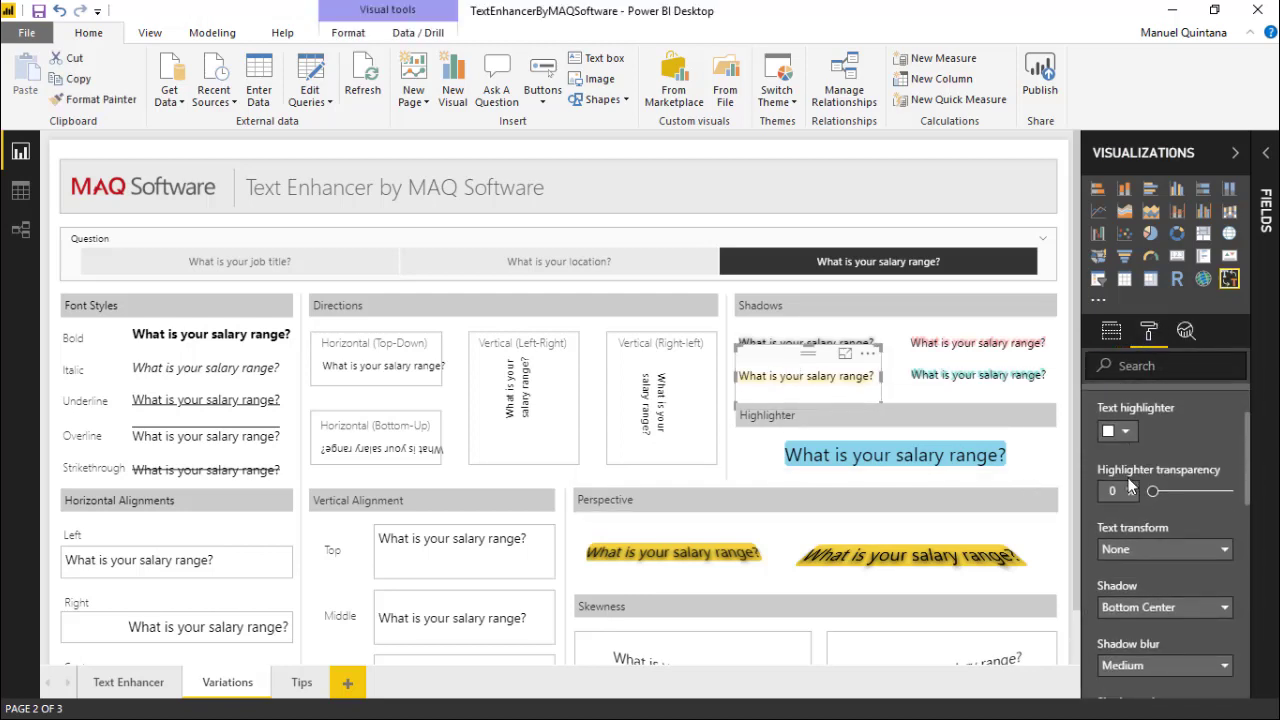
Step: Examine the yellow sample's shadow position choices, and compare the shadow, blur and color settings of the black and red Shadows samples
left_click(1136, 516)
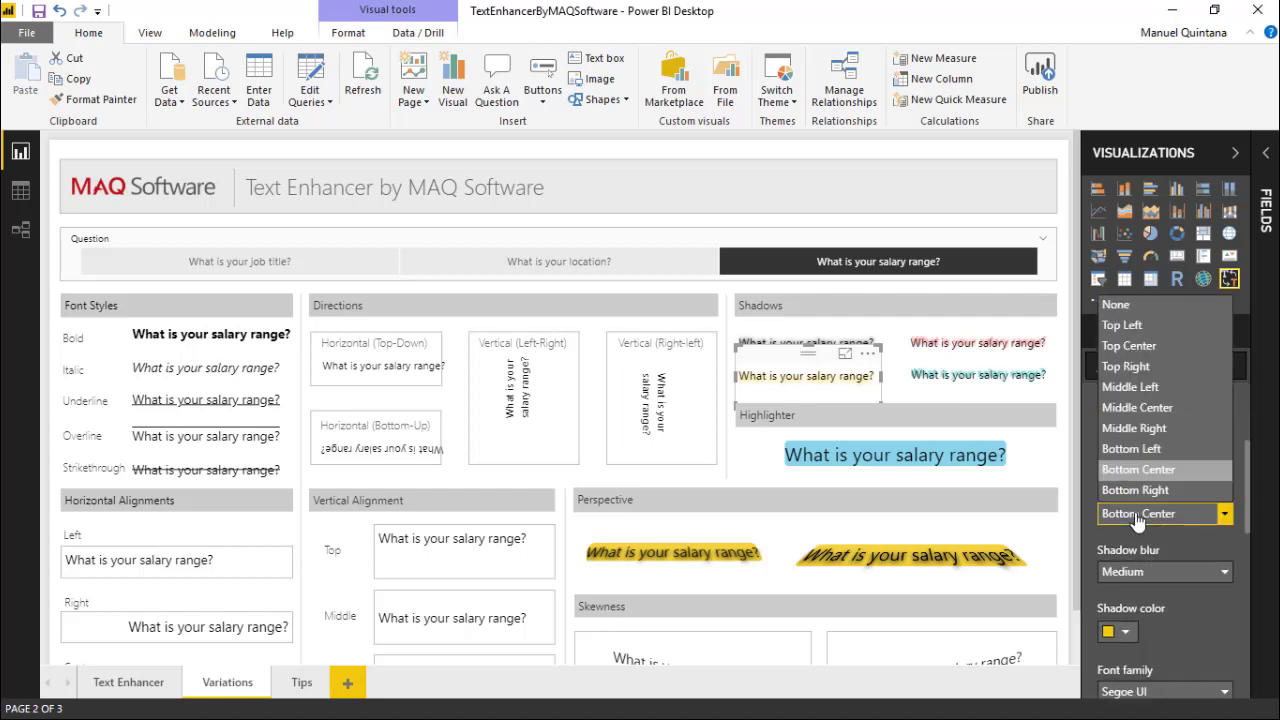
left_click(1136, 516)
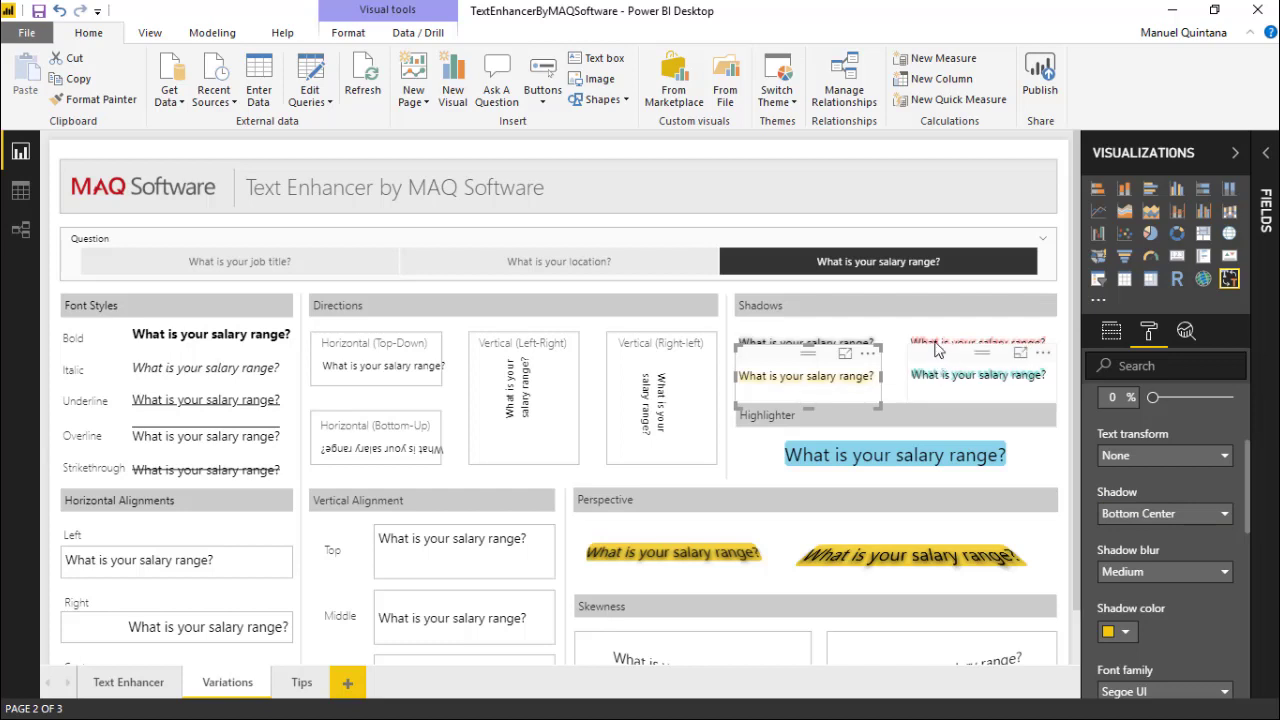
left_click(836, 340)
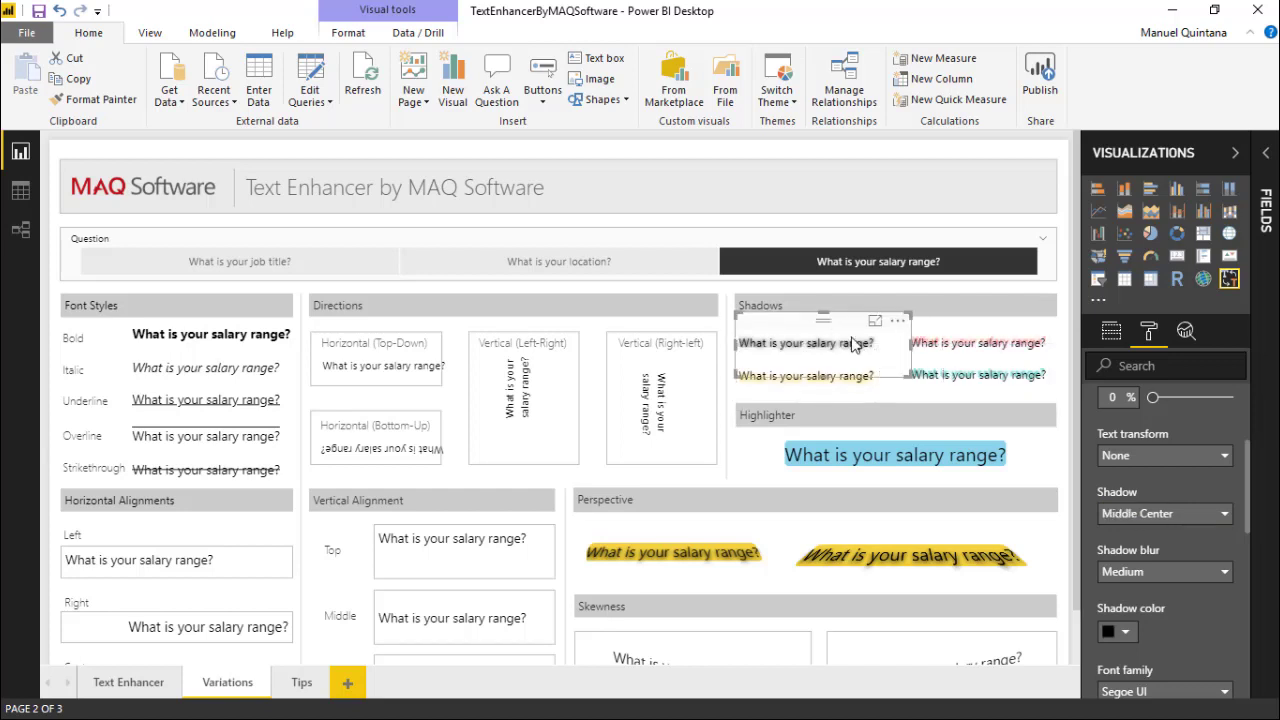
left_click(957, 343)
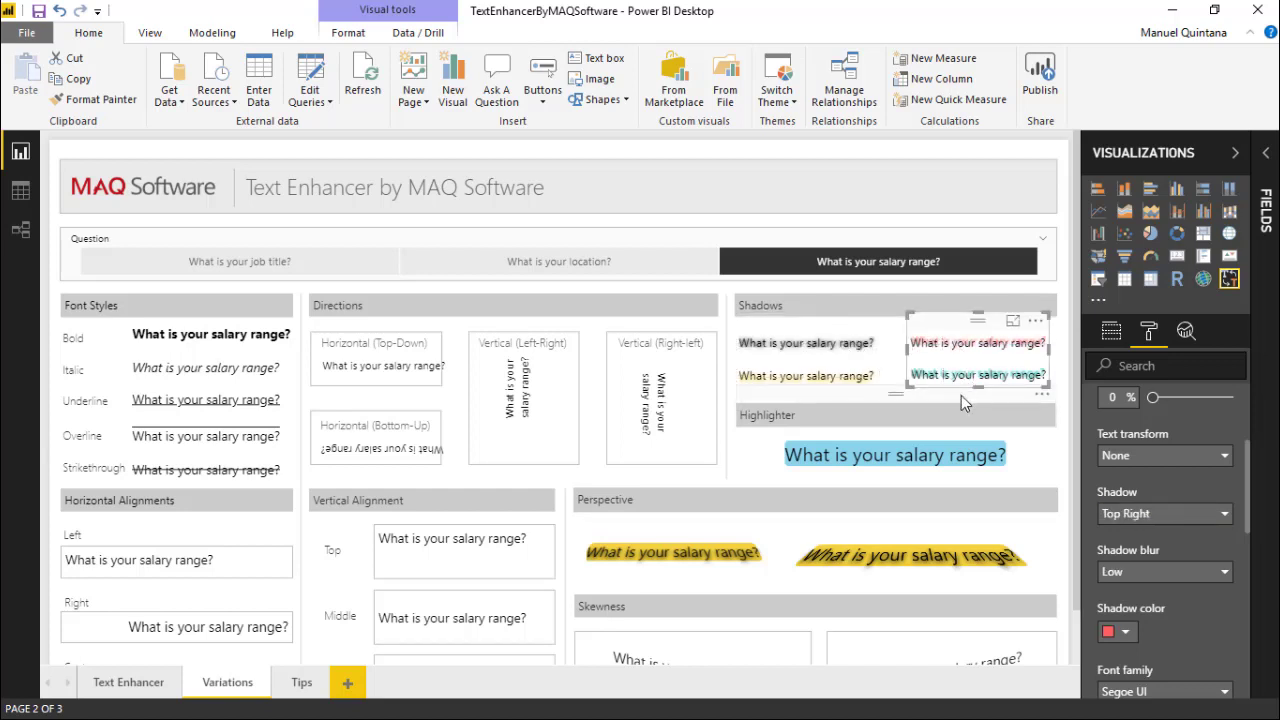